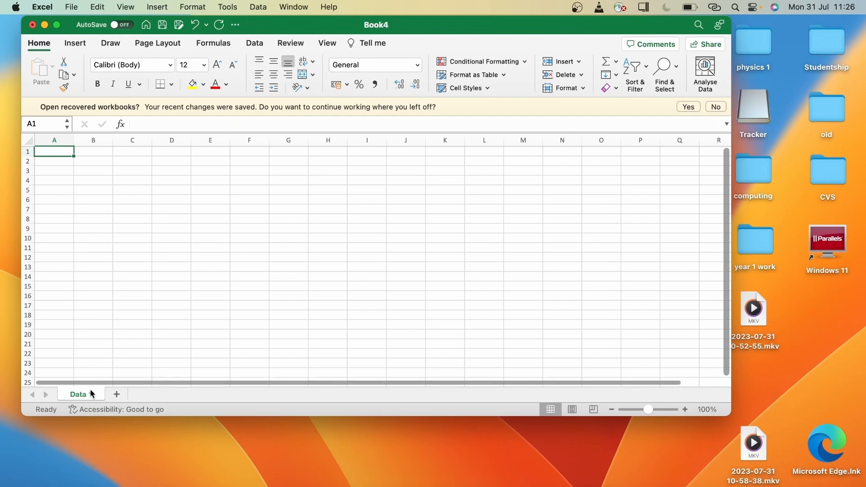
Add a new worksheet after the first one and delete it again.
left_click(118, 395)
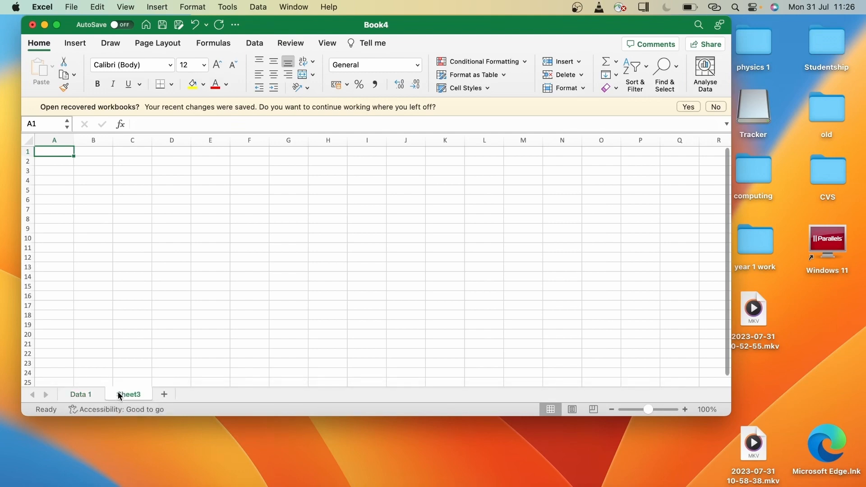
right_click(119, 394)
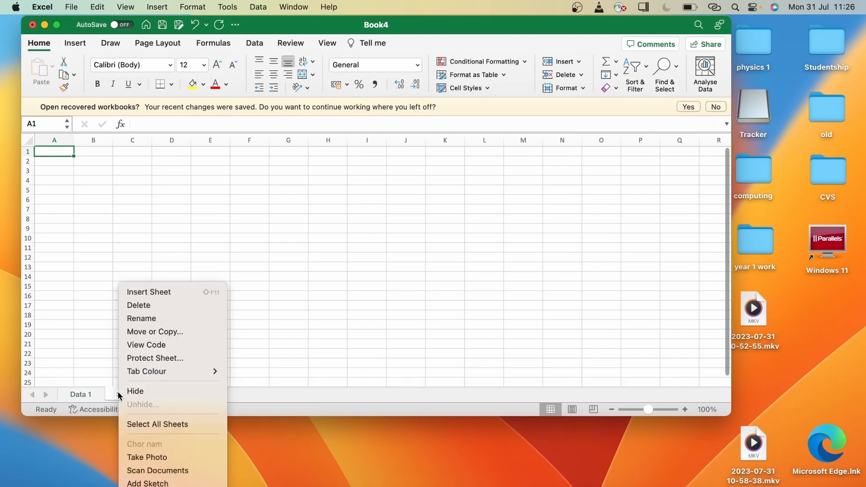
left_click(153, 308)
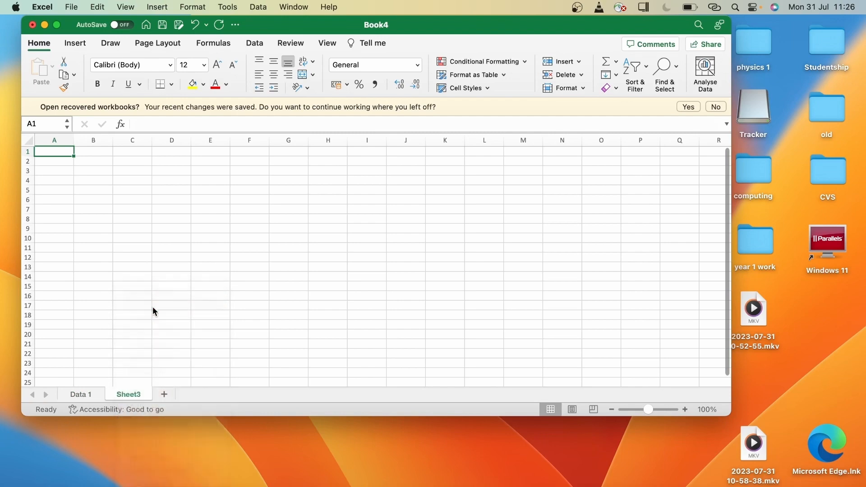
Rename the worksheet as Data 1.
right_click(86, 394)
left_click(115, 319)
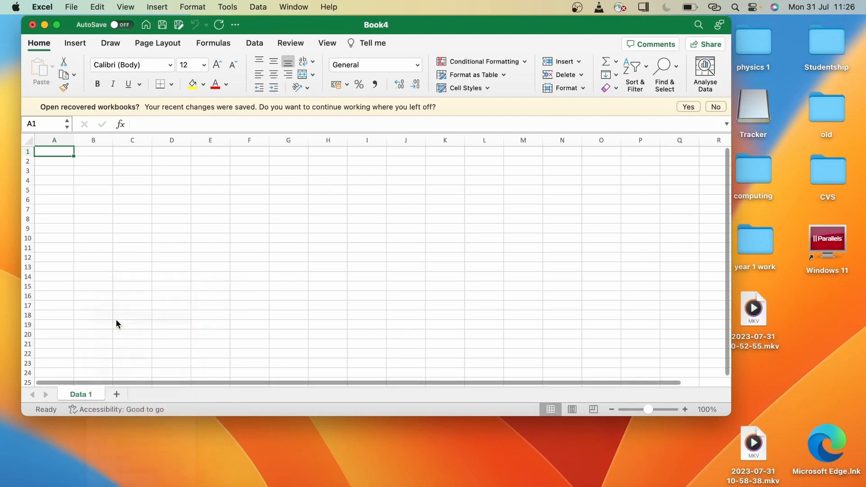
type("Data 1")
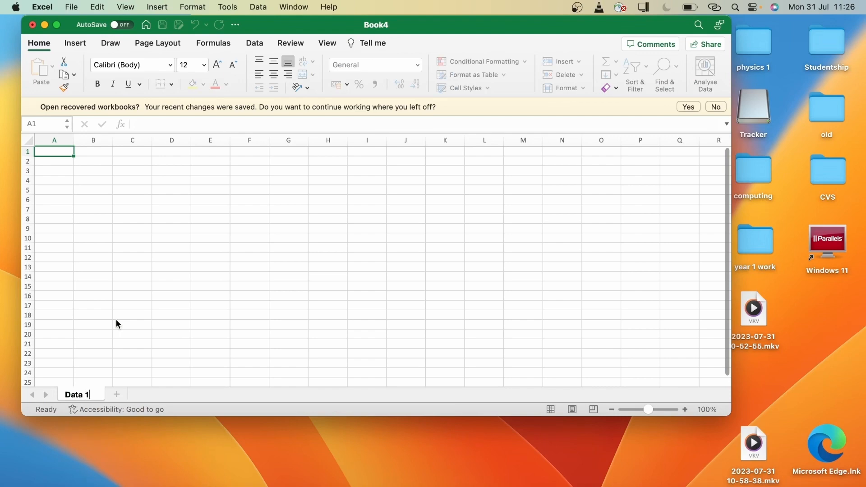
key("Return")
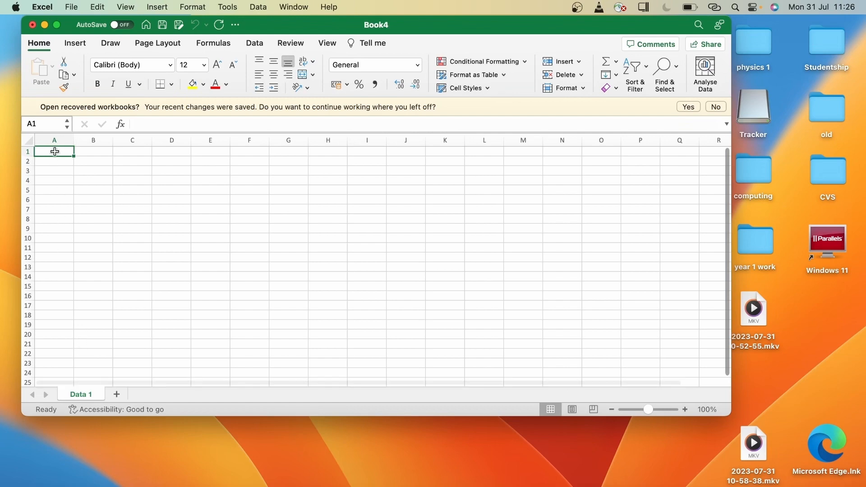
Enter the number 13 in cell A1.
type("13")
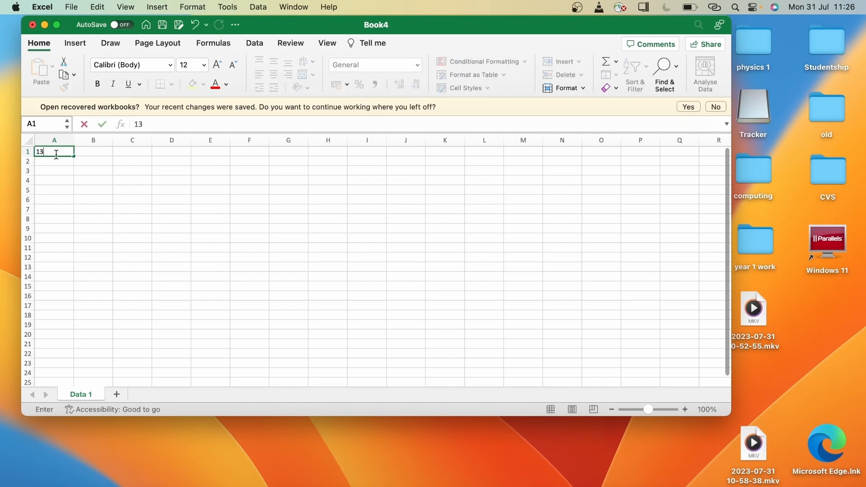
key("Return")
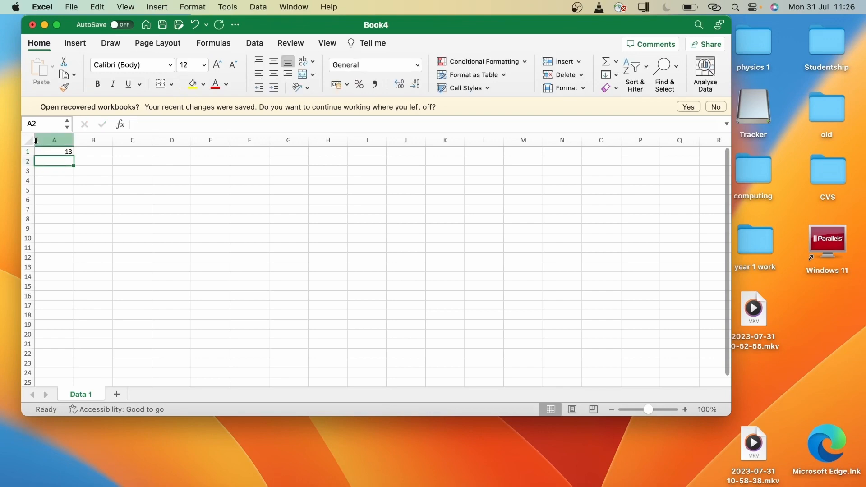
Move the value in cell A1 over to C1 and back to A1.
left_click(66, 151)
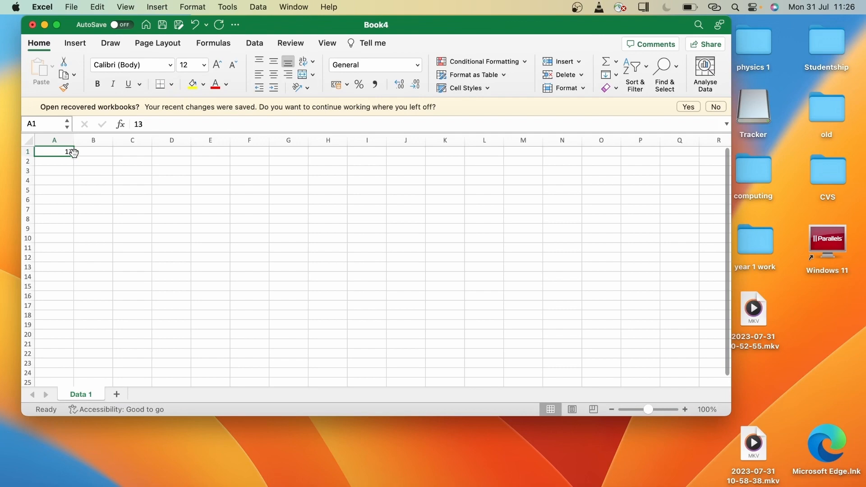
left_click_drag(74, 152, 145, 157)
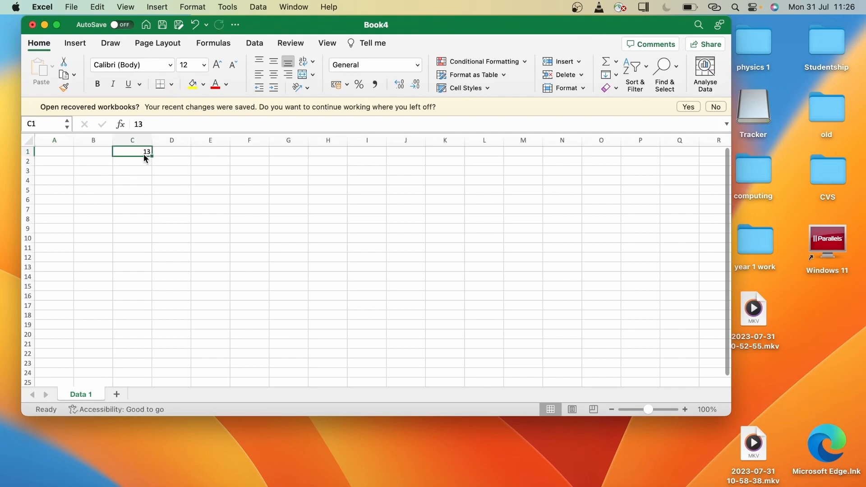
left_click_drag(113, 153, 47, 149)
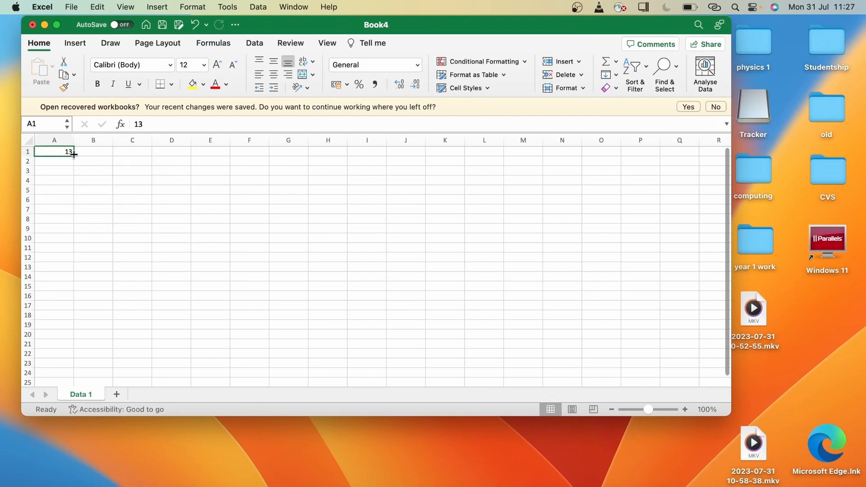
Fill the value 13 from cell A1 down to A12.
left_click_drag(73, 154, 71, 260)
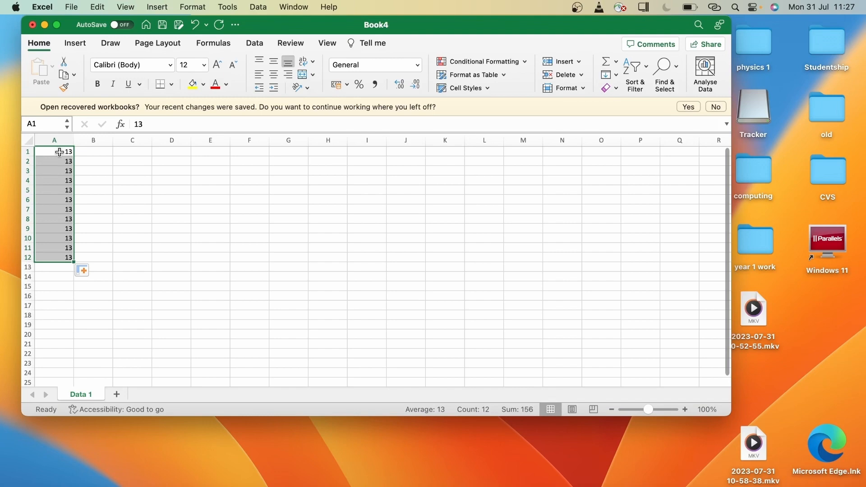
left_click(59, 153)
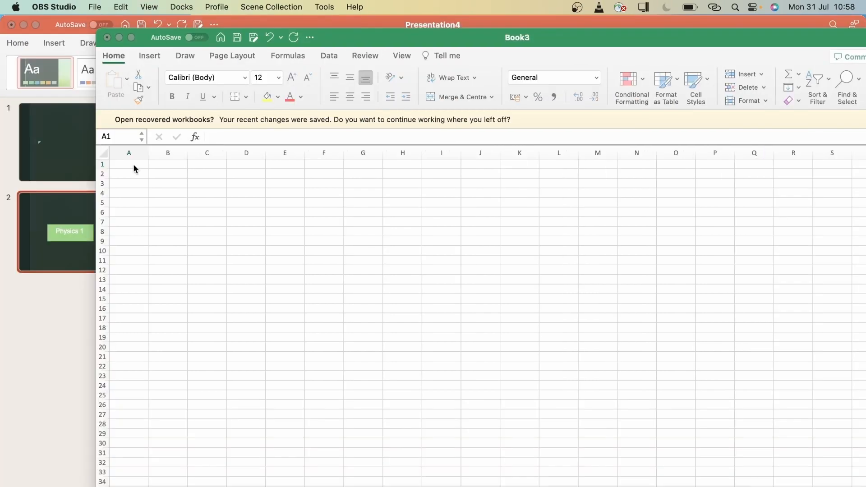
In the Book3 workbook, enter the column headings Speed in A1 and Time in B1.
left_click(176, 461)
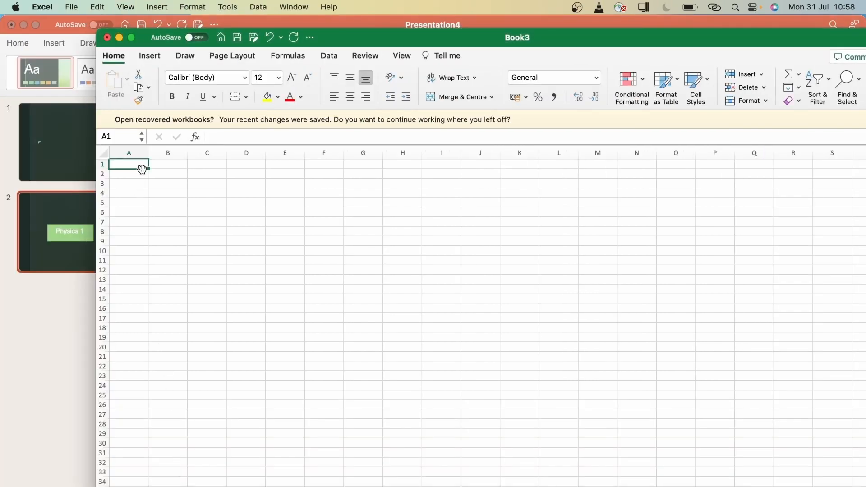
type("Speed")
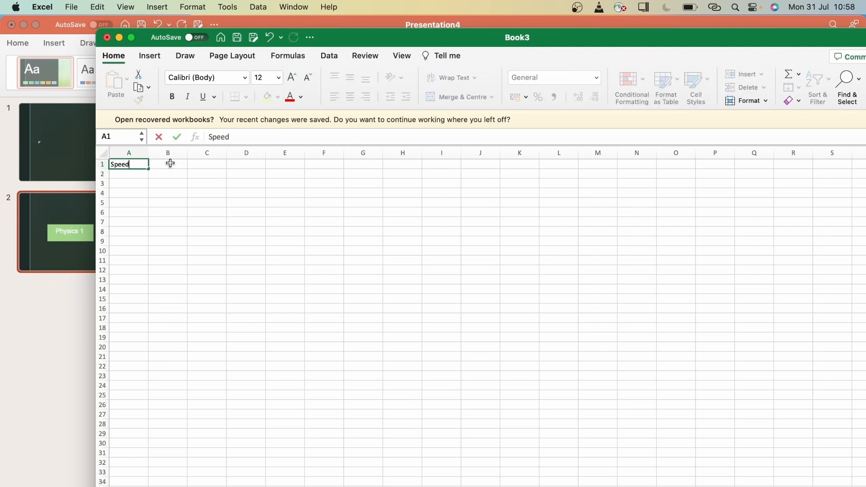
left_click(170, 163)
type("Time")
Enter speeds 3 and 5 in A2:A3 with times 4 and 6 in B2:B3.
left_click(139, 172)
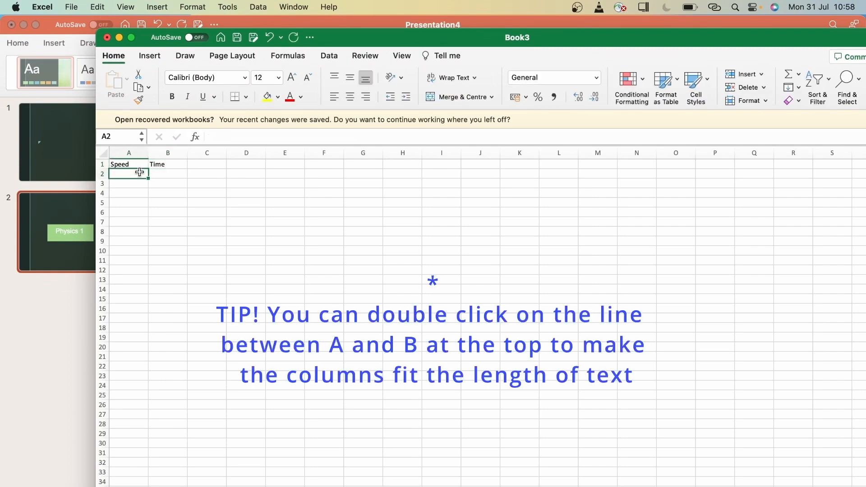
type("3")
left_click(165, 175)
type("4")
double_click(140, 181)
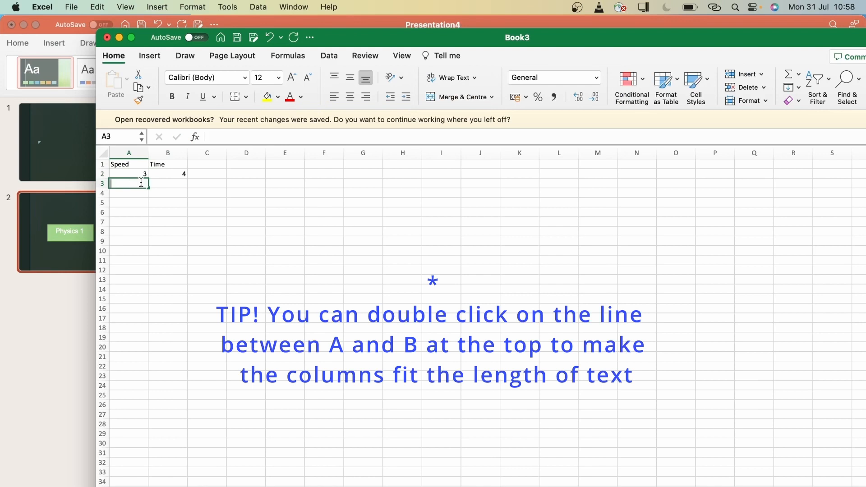
type("5")
left_click(162, 183)
type("6")
Enter speeds 7 and 9 in A4:A5 with times 8 and 10 in B4:B5.
left_click(139, 192)
type("7")
double_click(164, 193)
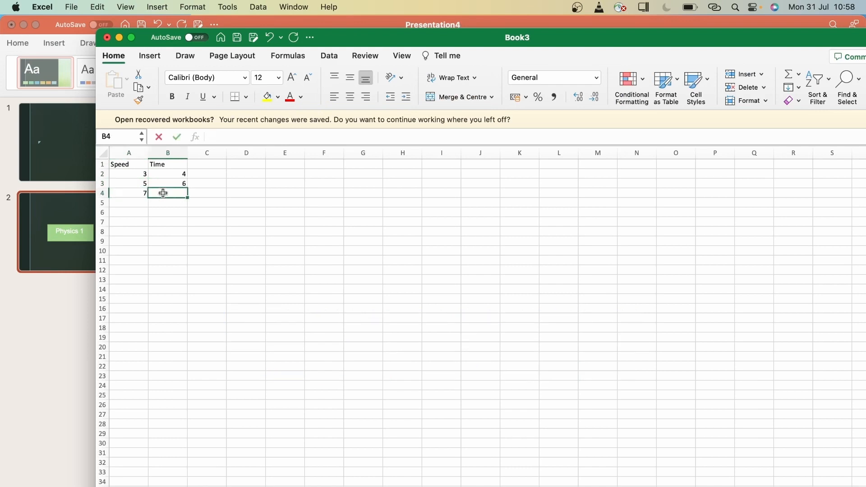
type("8")
left_click(139, 202)
type("9")
left_click(160, 202)
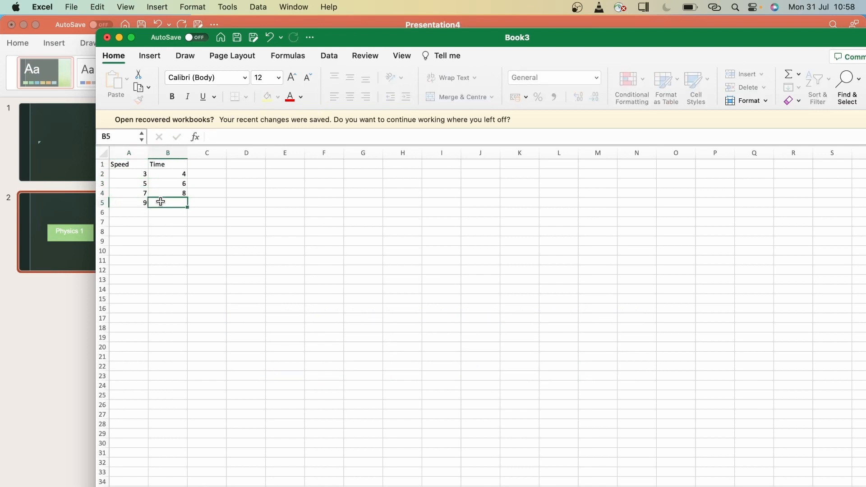
type("10")
left_click(232, 195)
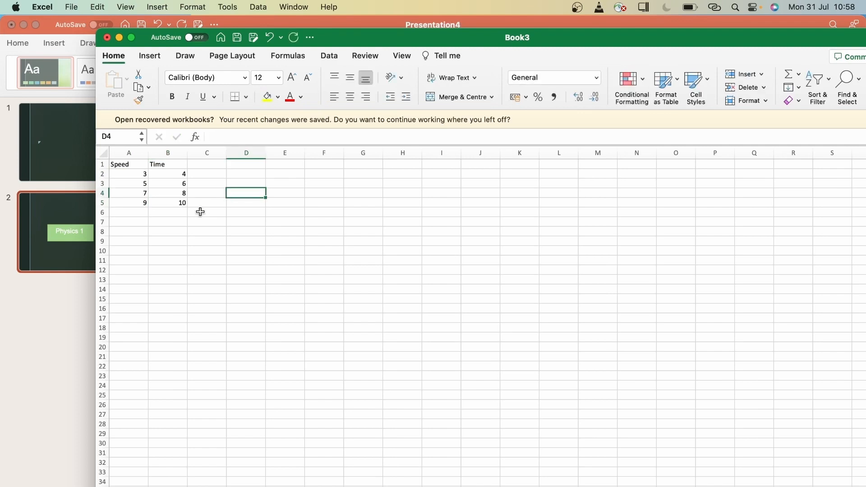
Enter the addition formula =A2+B2 in cell C2.
left_click(204, 174)
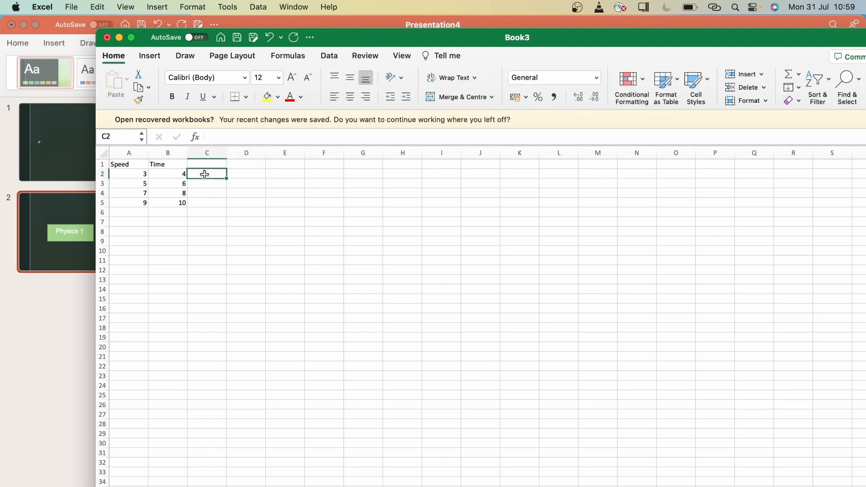
type("=")
left_click(143, 176)
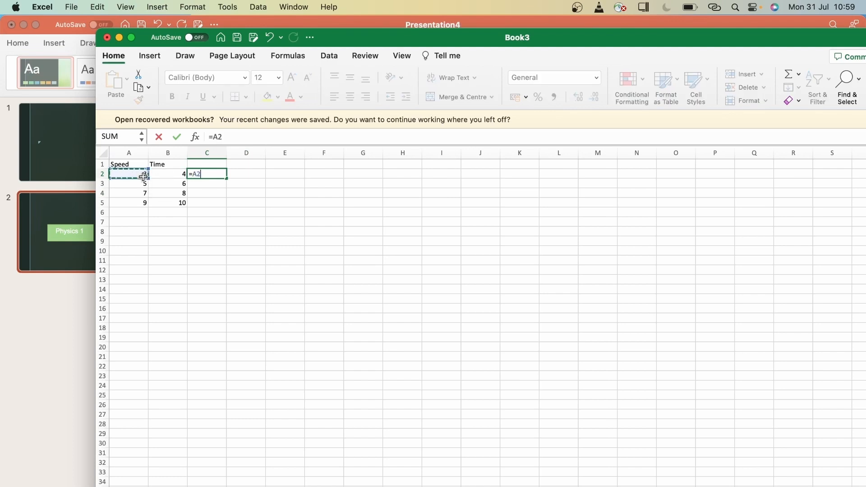
type("+")
left_click(177, 175)
key("Return")
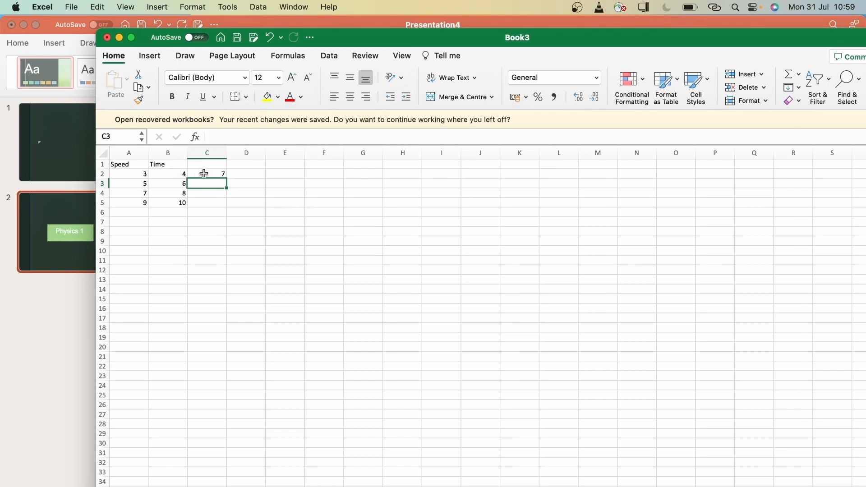
Enter the subtraction formula =A3-B3 in cell C3.
type("=")
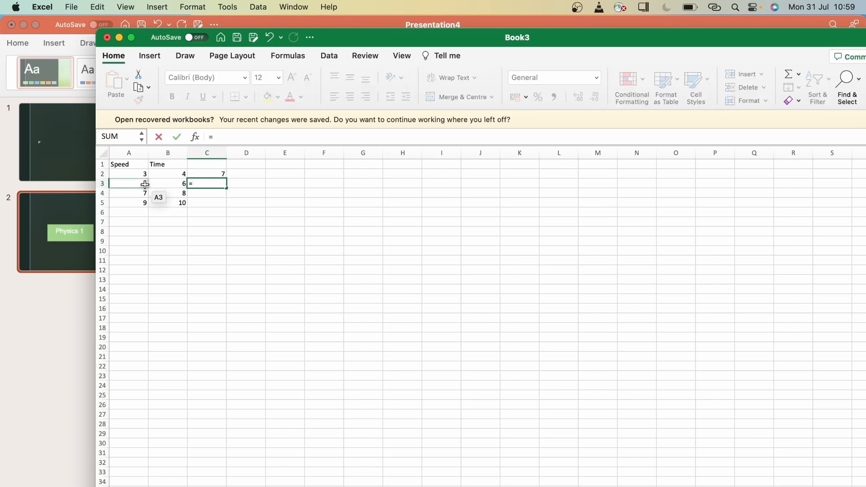
left_click(145, 184)
type("-")
left_click(172, 185)
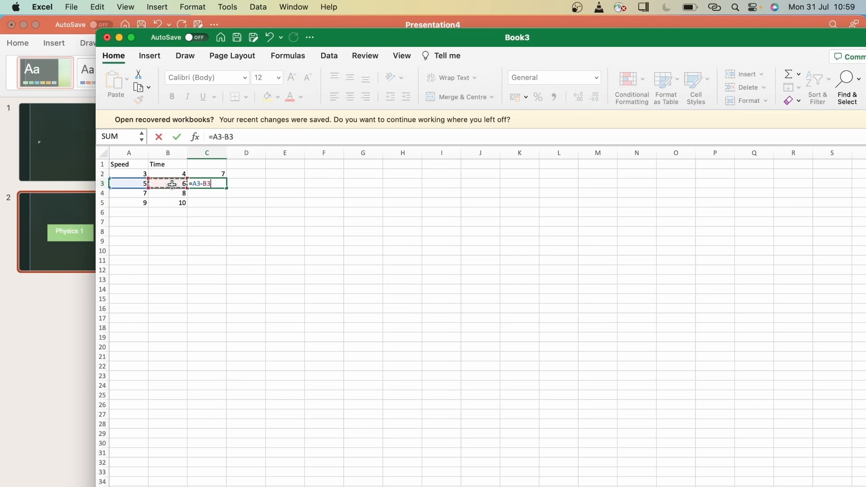
key("Return")
Enter the multiplication formula =A4*B4 in cell C4.
type("=")
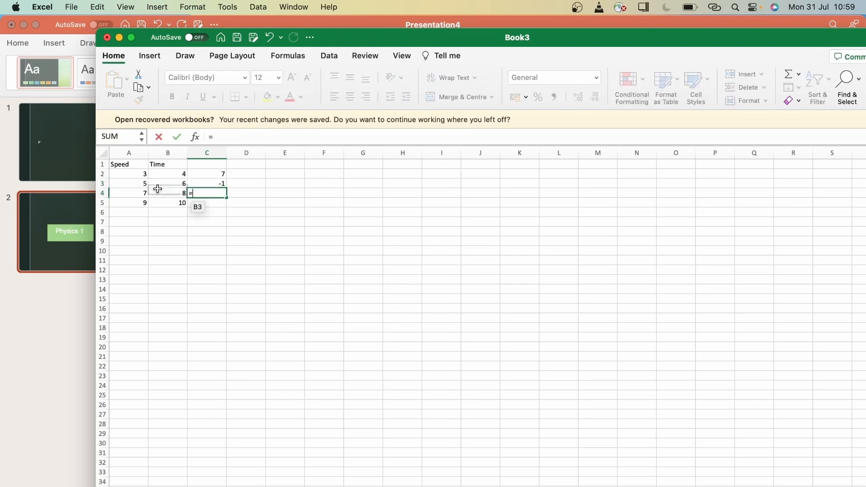
left_click(143, 193)
type("*")
left_click(162, 193)
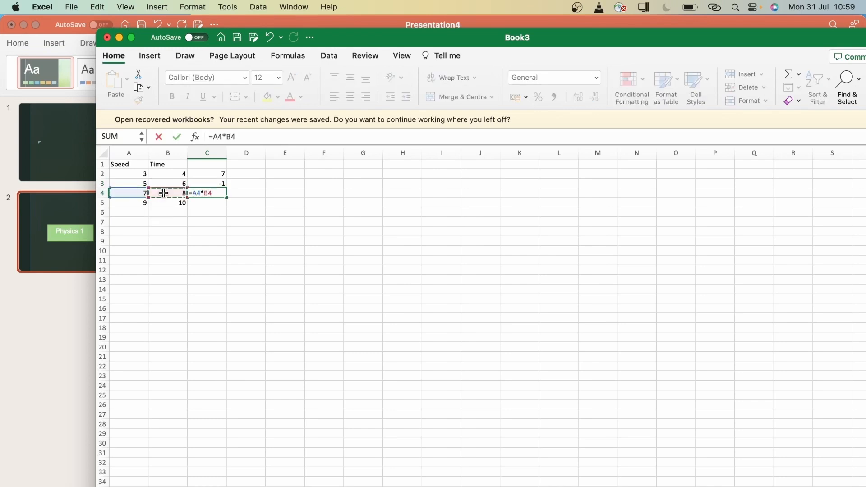
key("Return")
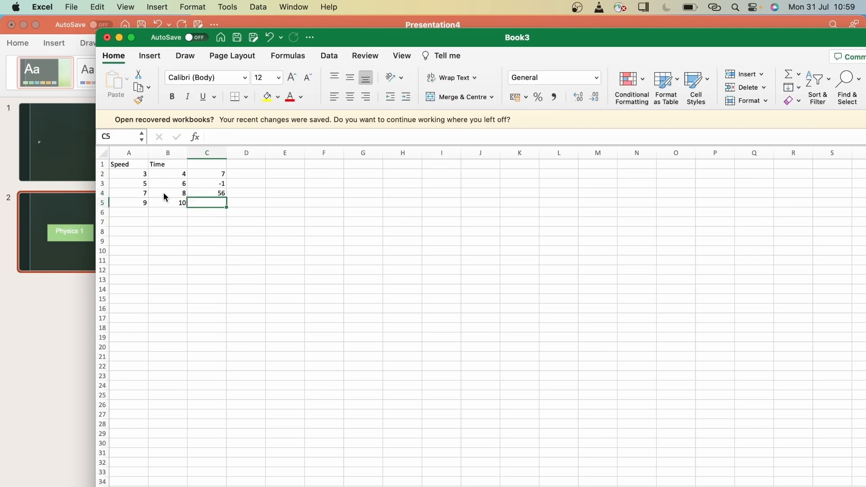
Enter the division formula =A5/B5 in cell C5.
type("=")
left_click(144, 202)
type("/")
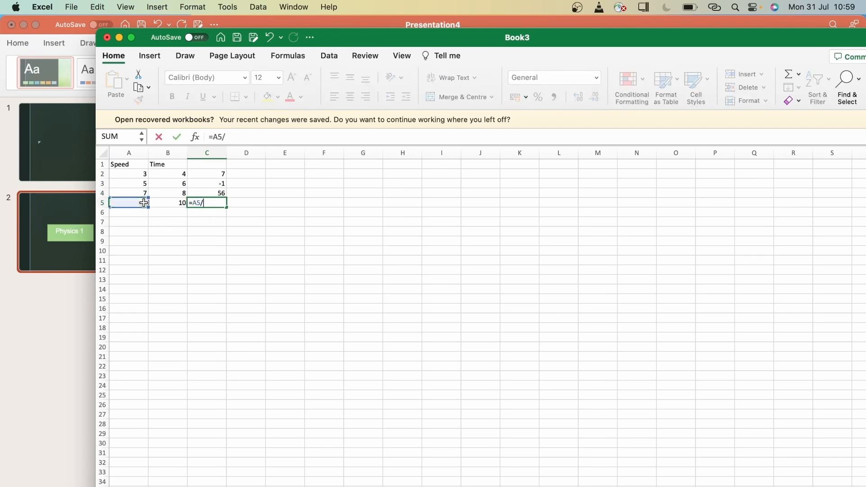
left_click(177, 203)
key("Return")
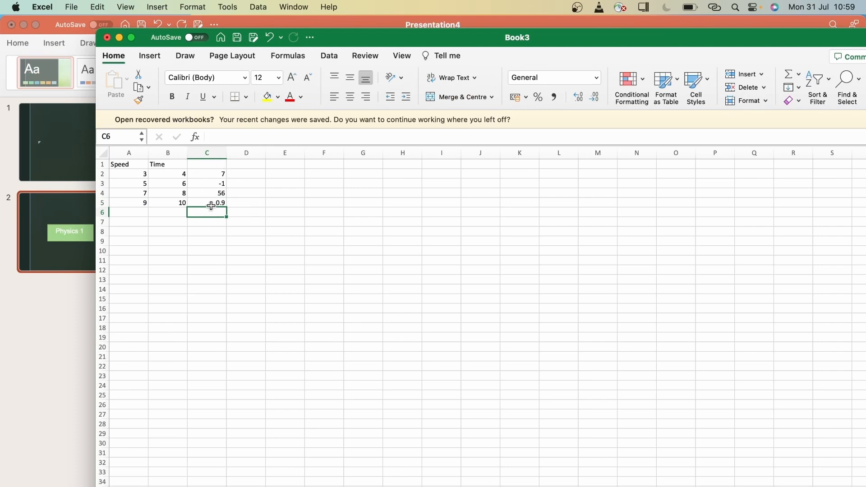
Fill the addition formula from C2 down to C5 and check the copied formulas.
left_click(200, 173)
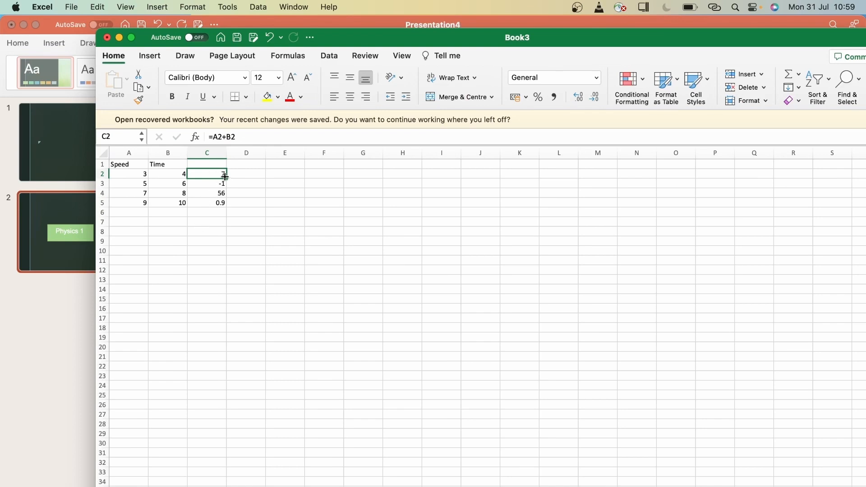
left_click_drag(226, 180, 229, 213)
left_click(237, 186)
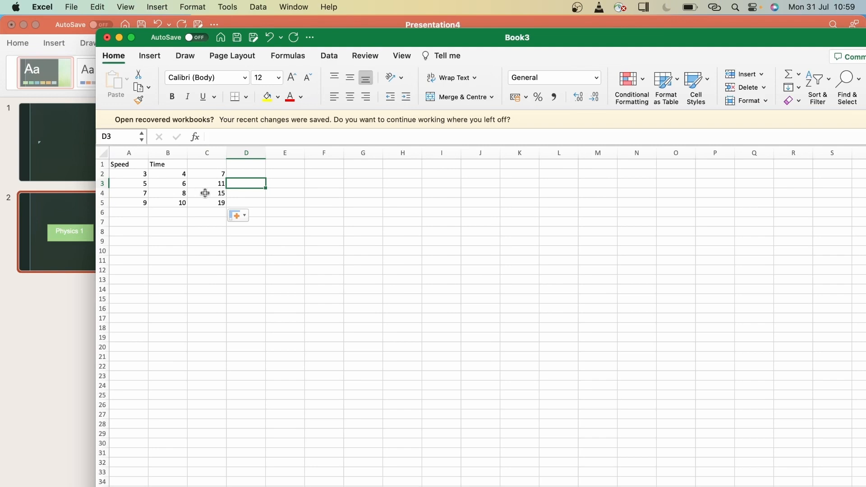
left_click(216, 174)
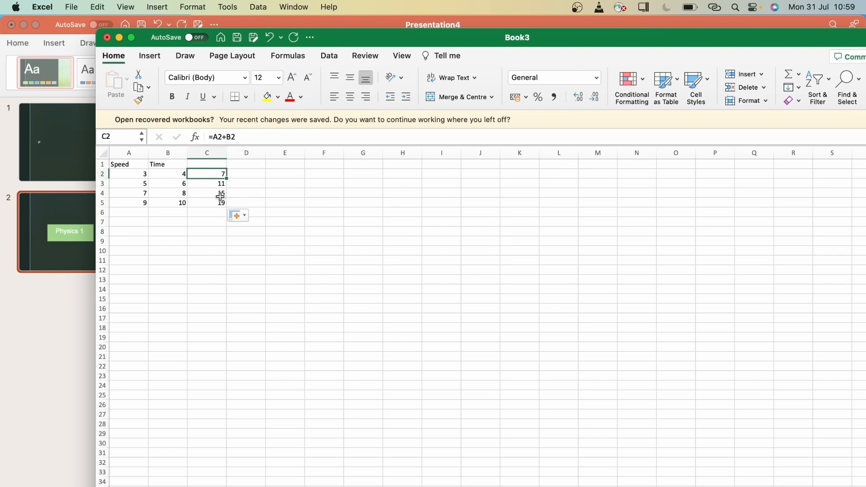
left_click(219, 194)
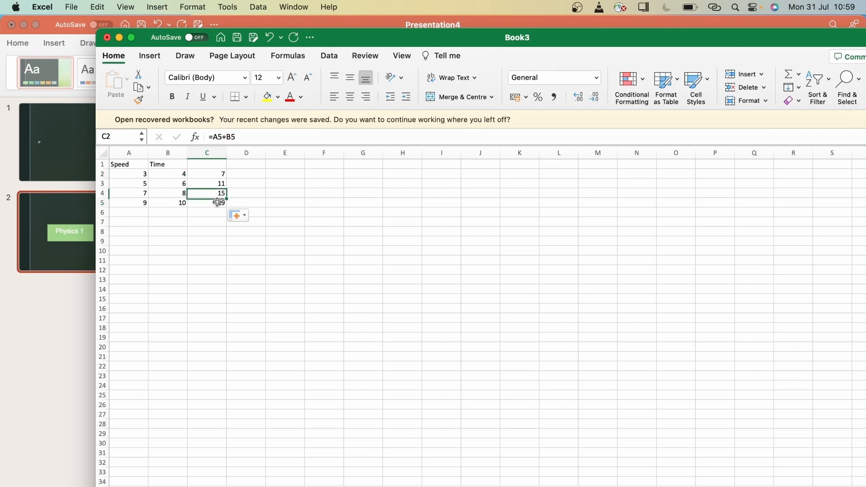
Replace the content of cell C5 with the division formula =A5/B5 and display its result to three decimal places.
left_click(218, 202)
type("=")
left_click(127, 202)
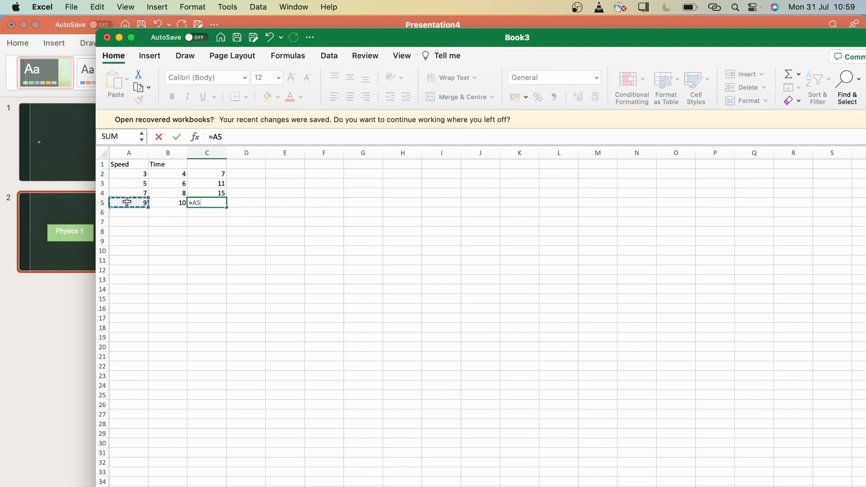
type("/")
left_click(171, 204)
key("Return")
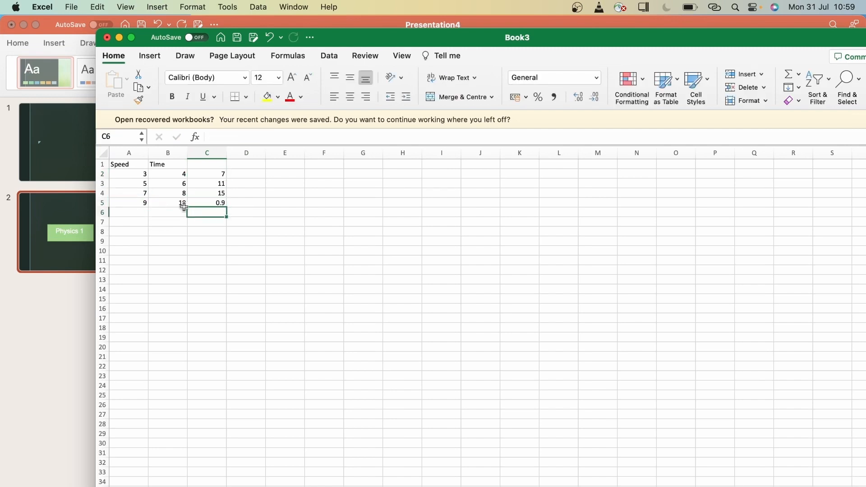
left_click(221, 202)
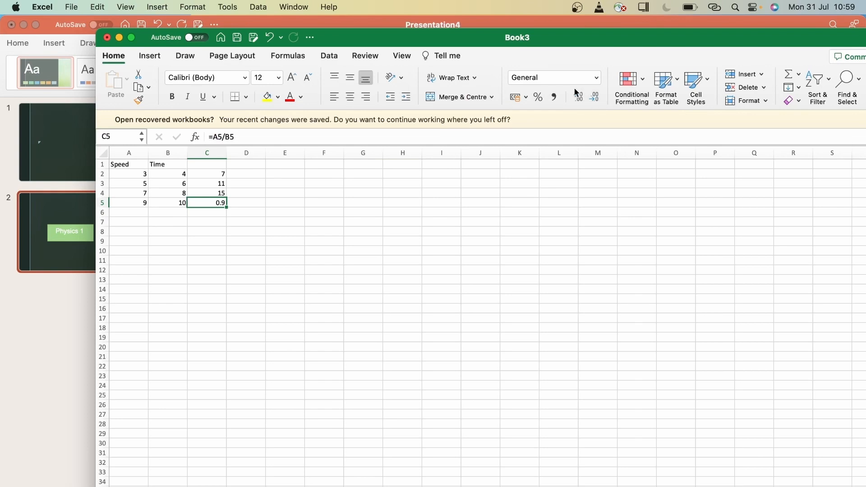
left_click(595, 96)
Total the time values B2:B5 in cell B6 with Auto-sum and check the resulting formula.
left_click(170, 212)
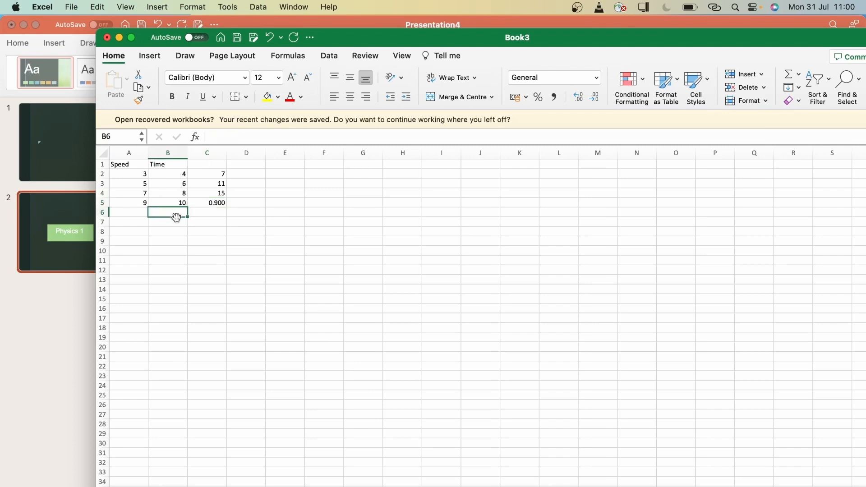
left_click(159, 57)
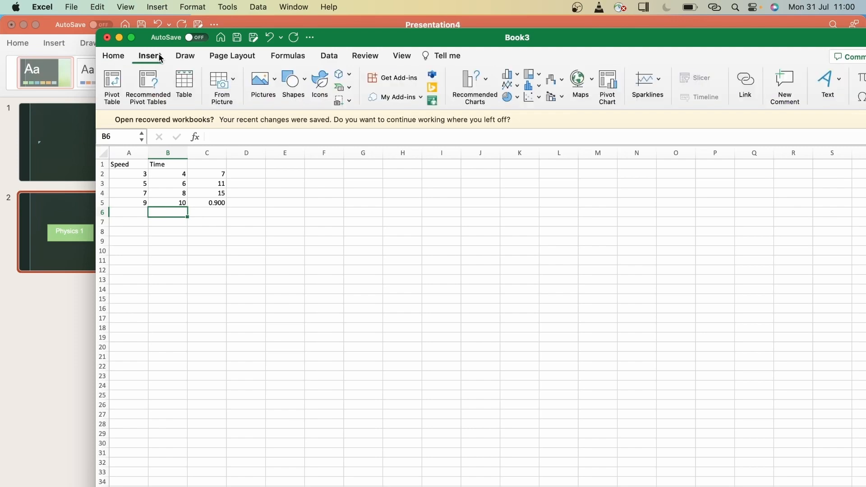
left_click(184, 56)
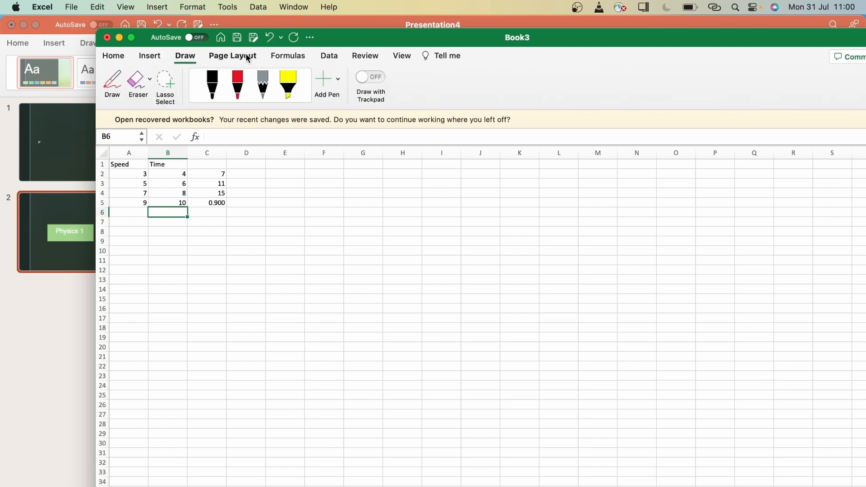
left_click(329, 55)
left_click(287, 56)
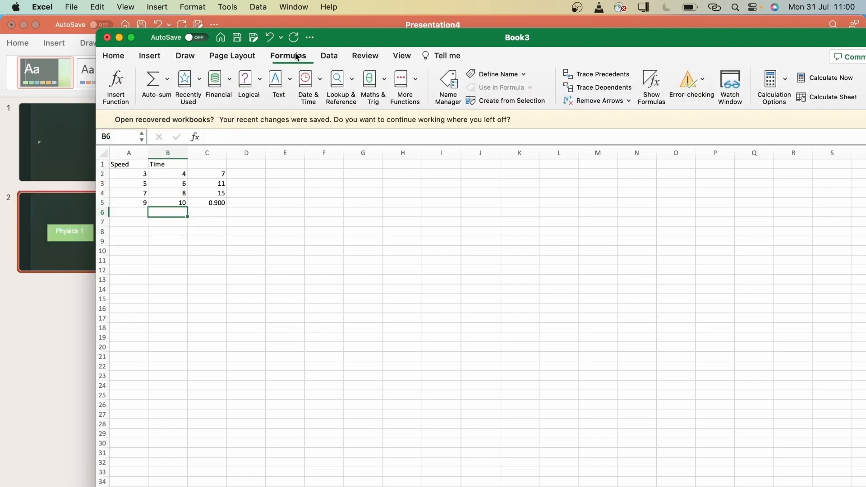
left_click(155, 86)
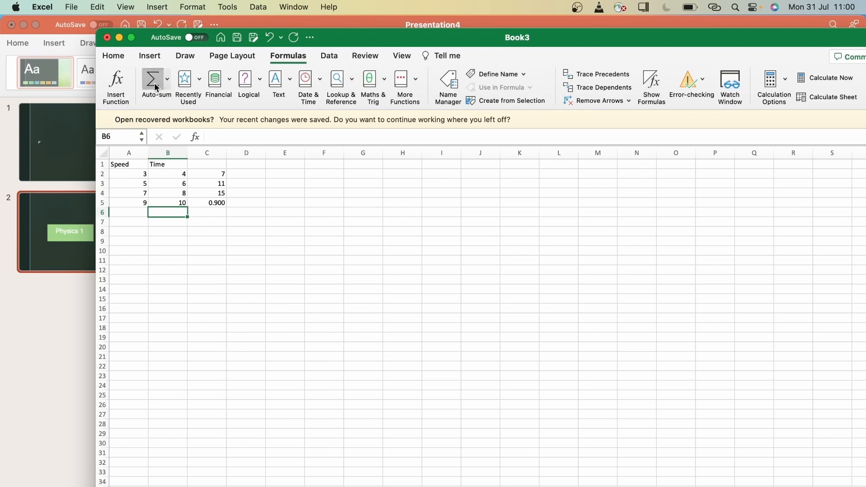
key("Return")
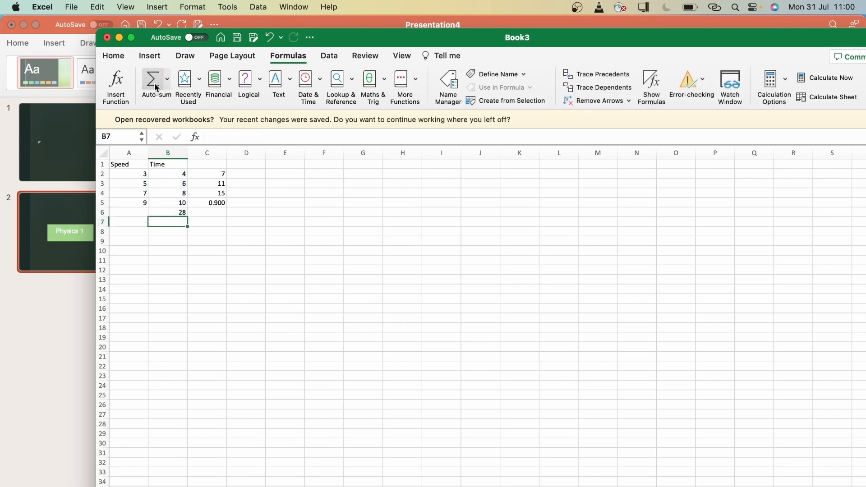
left_click(180, 213)
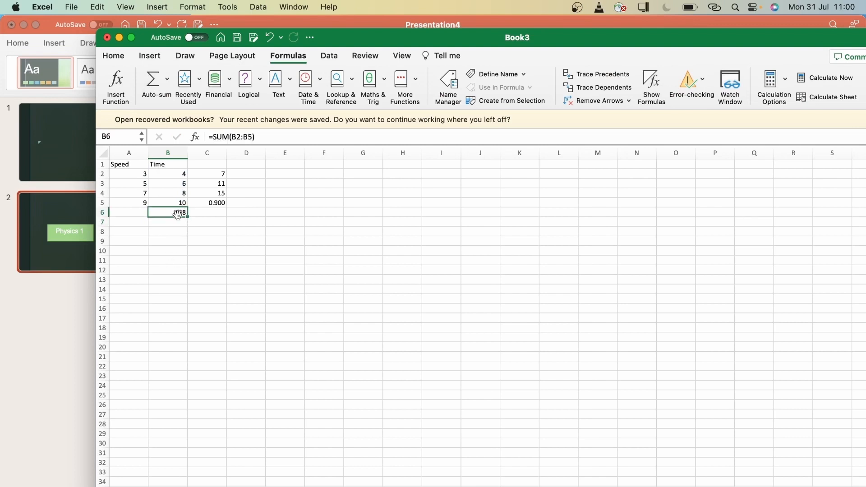
Enter the numbers 1, 2 and 3 in cells A7 to A9.
left_click_drag(143, 173, 142, 200)
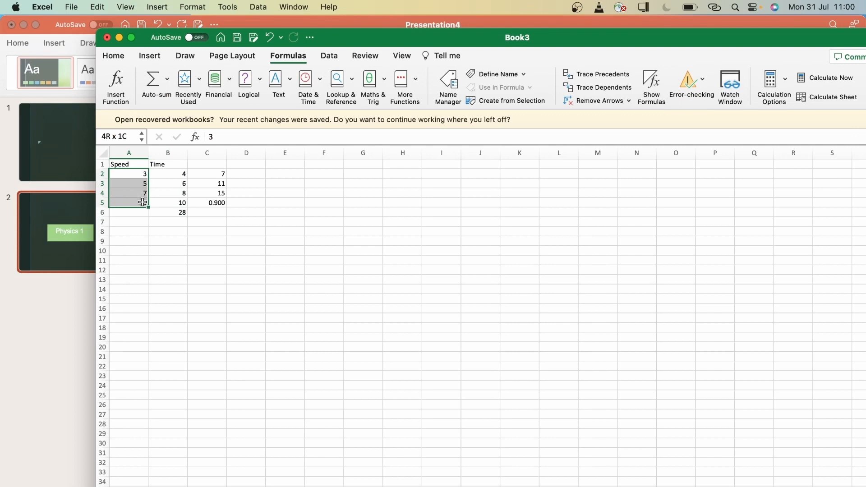
left_click(140, 222)
type("1")
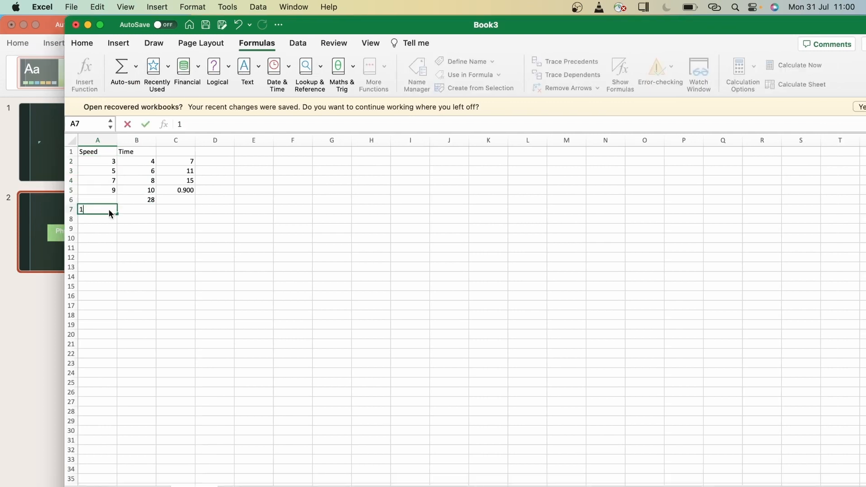
key("Return")
type("2")
key("Return")
type("3")
key("Return")
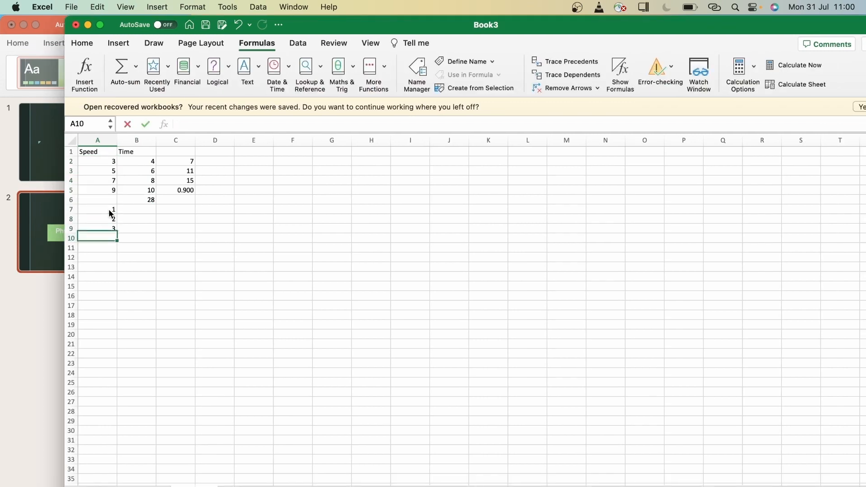
Fill the number series from A7:A9 down to cell A16 so it runs to 10.
left_click(110, 203)
left_click_drag(108, 209, 117, 302)
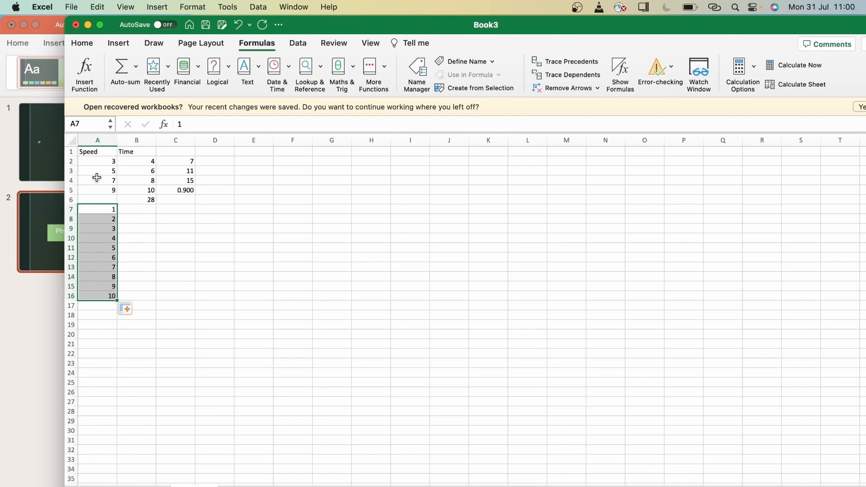
left_click(153, 211)
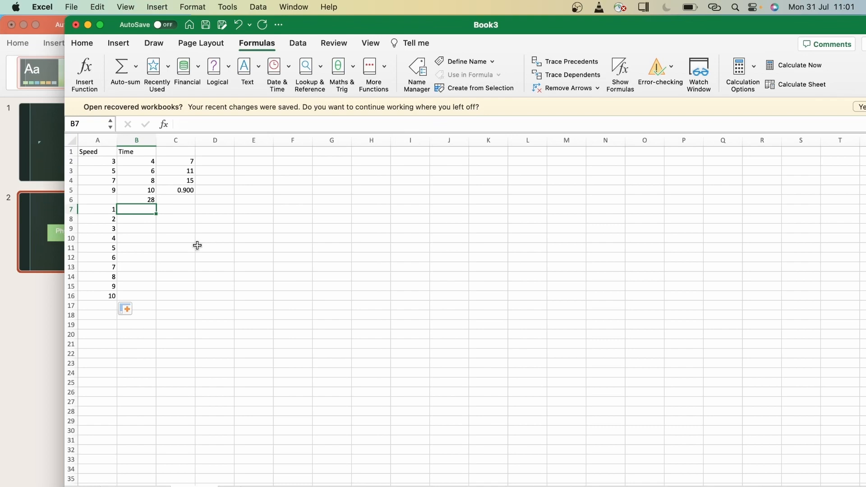
Minimize the workbook and presentation windows and switch to a blank Word document.
left_click(87, 25)
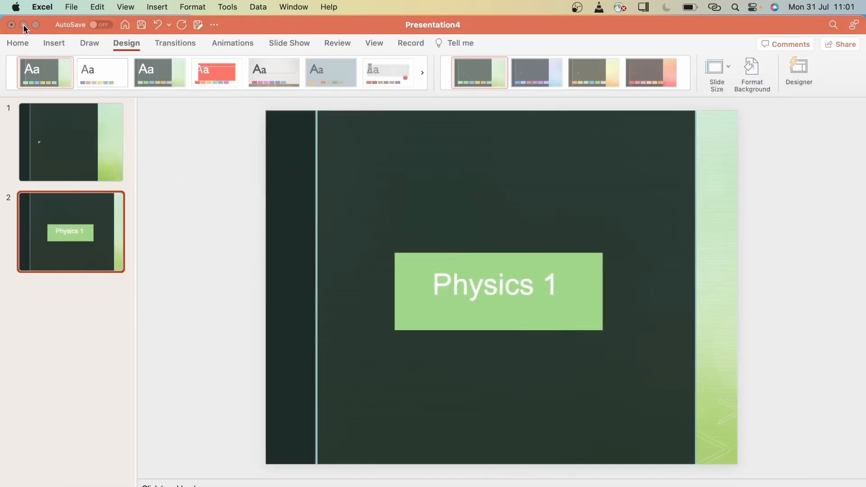
left_click(23, 25)
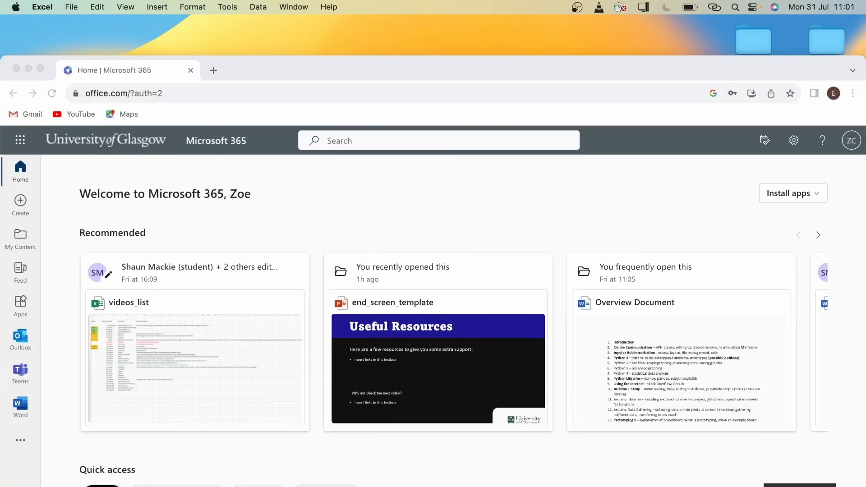
left_click(798, 486)
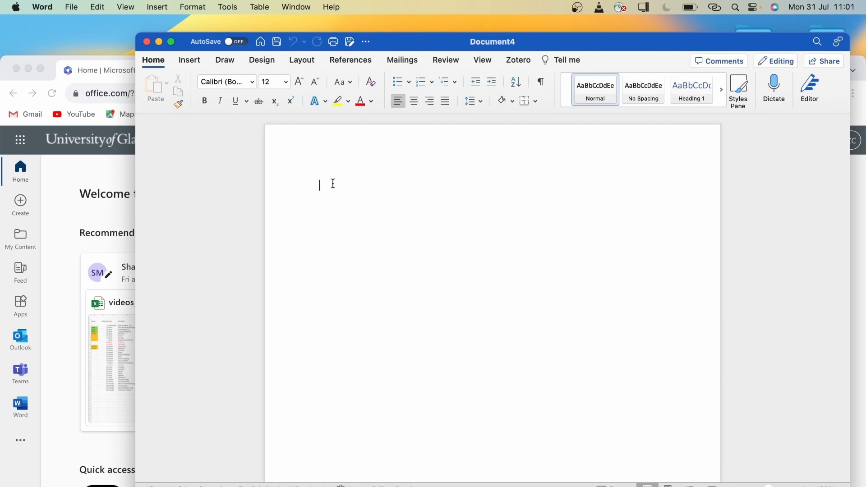
Write "This is a title." on the first line and make it bold, italic and underlined.
type("This is a title.")
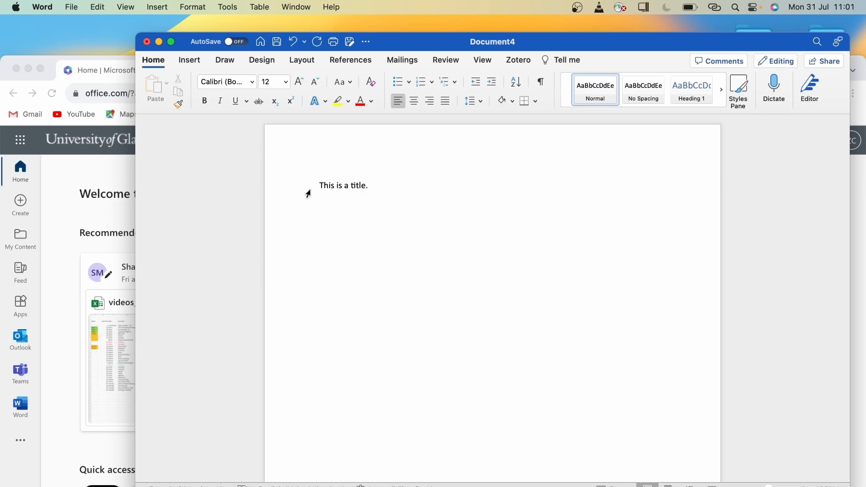
left_click_drag(383, 185, 298, 182)
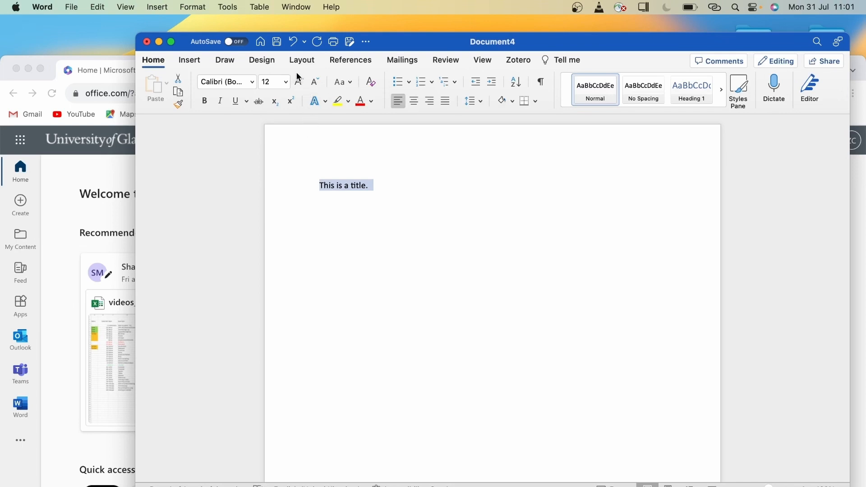
left_click(252, 82)
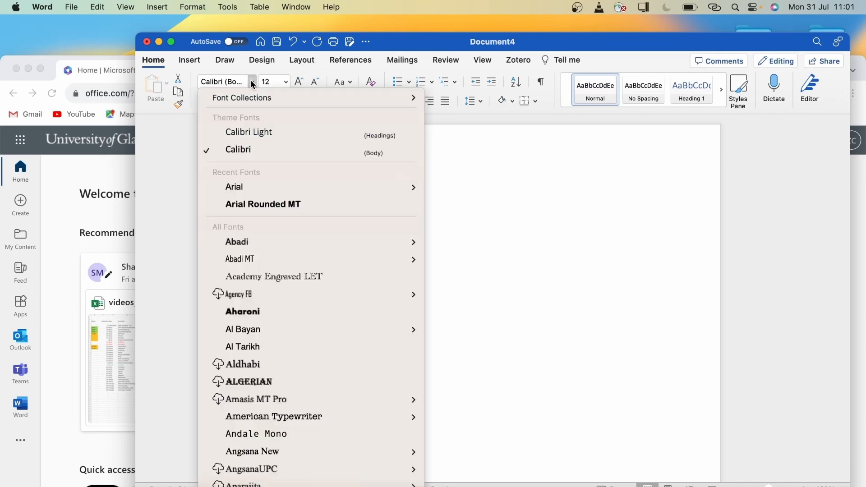
left_click(432, 161)
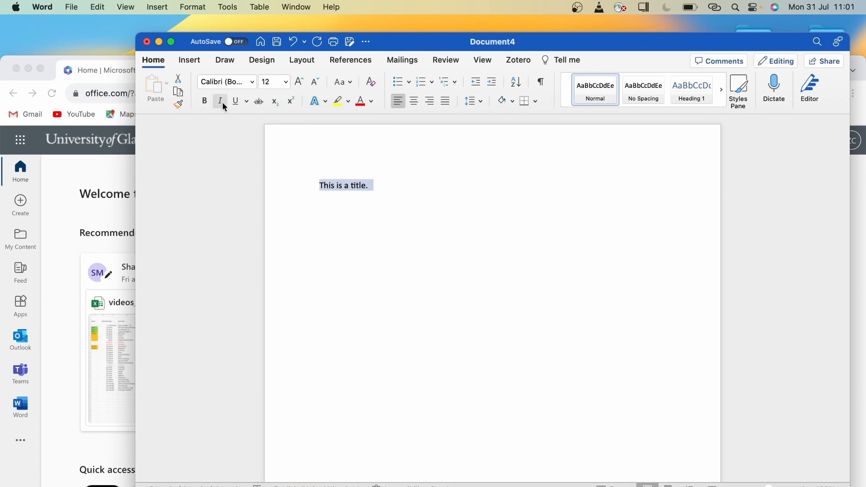
left_click(205, 101)
left_click(221, 101)
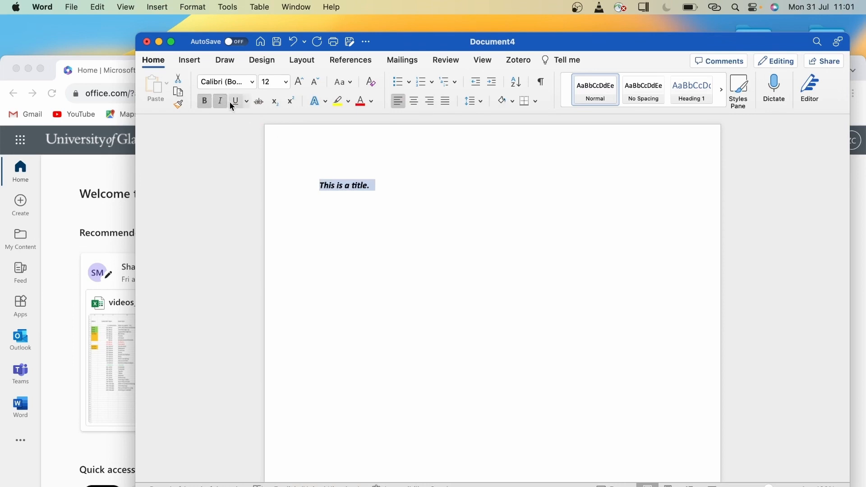
left_click(235, 101)
Try centre and right alignment on the title line, leaving it centred.
left_click(414, 101)
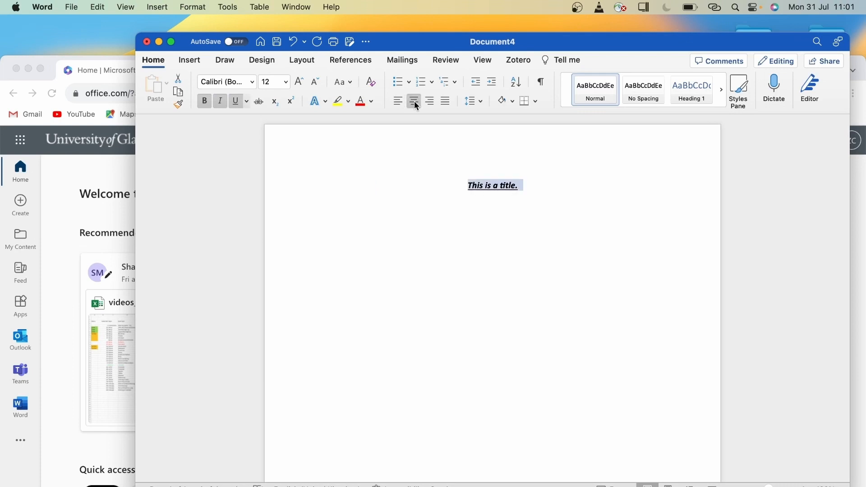
left_click(428, 101)
left_click(414, 102)
left_click(464, 184)
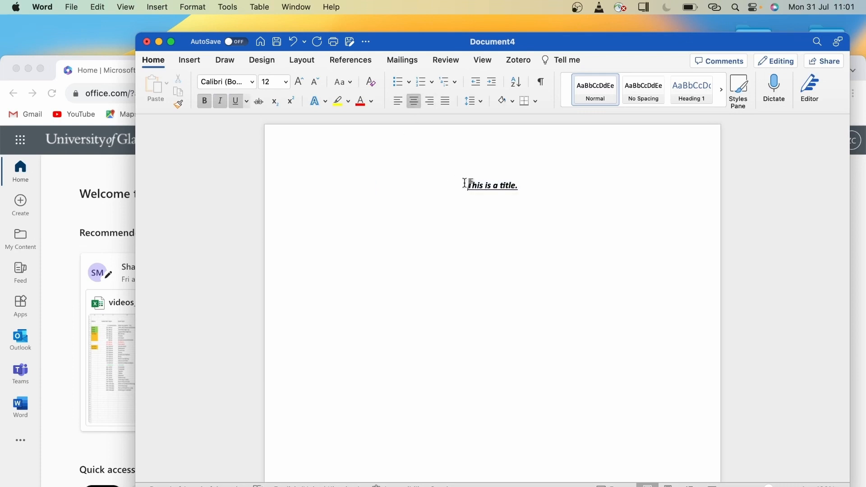
Add a left-aligned bulleted line below the title reading "This is a bullet point.".
left_click(523, 190)
key("Return")
left_click(398, 101)
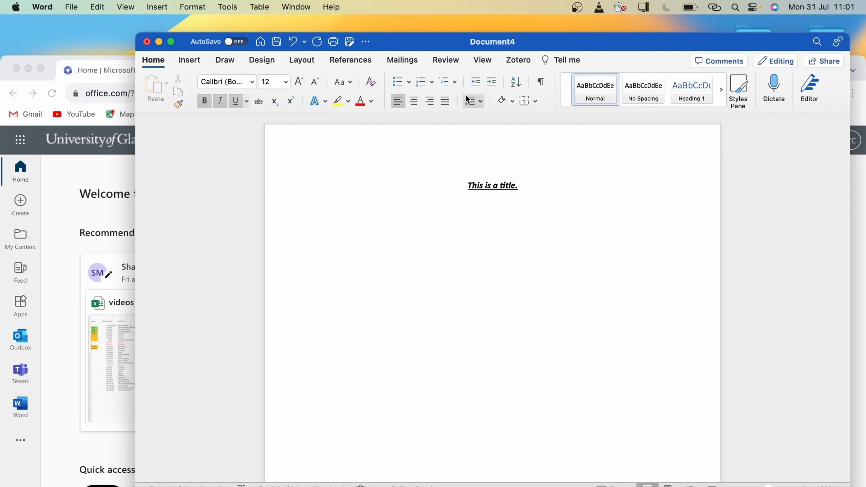
left_click(399, 82)
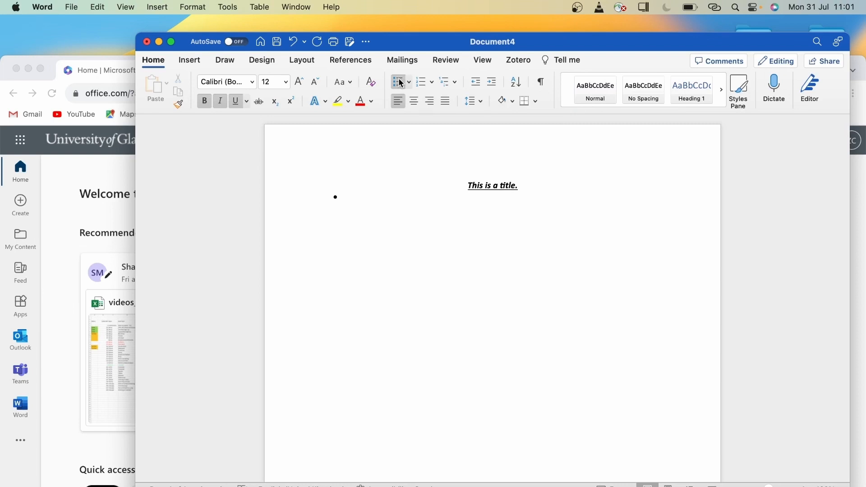
type("This is a bullet poing.")
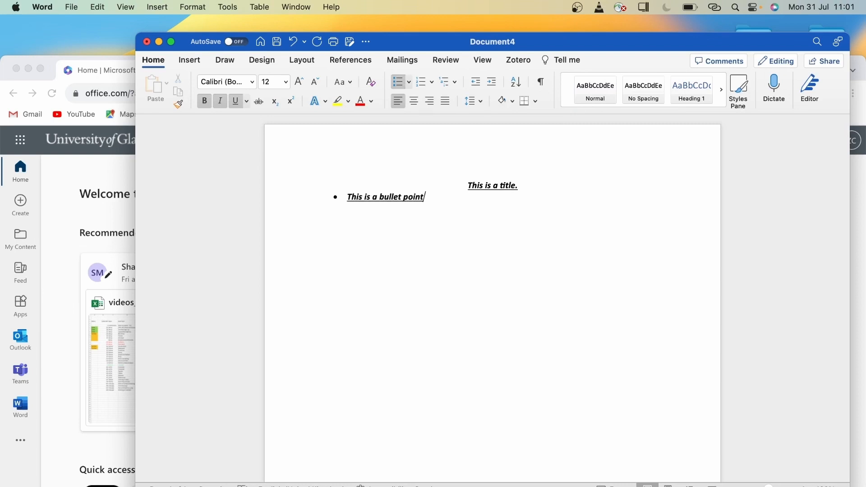
Remove bold, italic and underline from the bullet point text and convert the bullet to a numbered list item.
left_click_drag(438, 199, 333, 197)
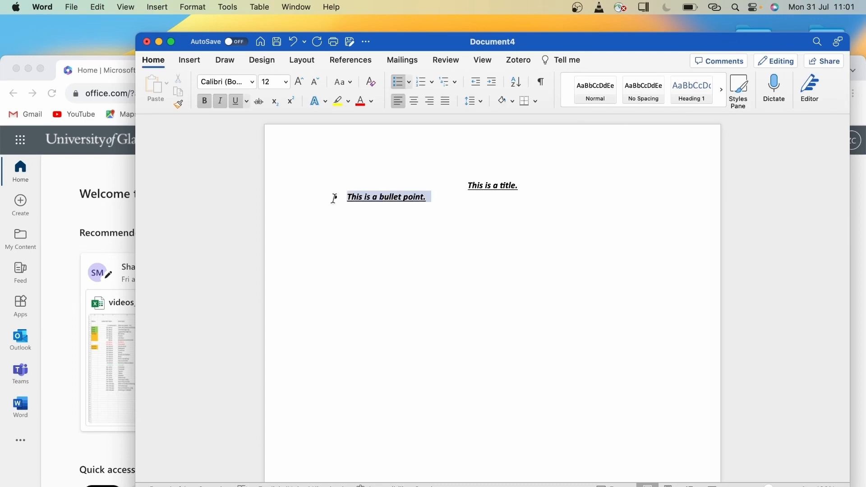
left_click(205, 100)
left_click(220, 101)
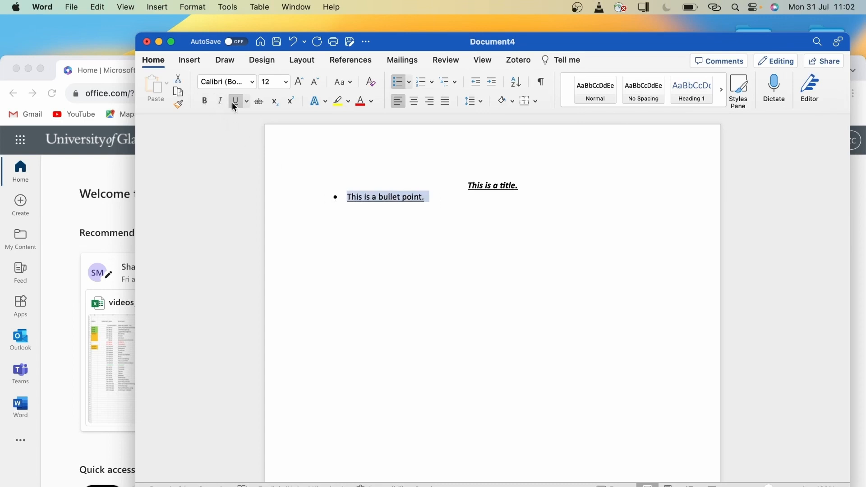
left_click(235, 101)
left_click(449, 197)
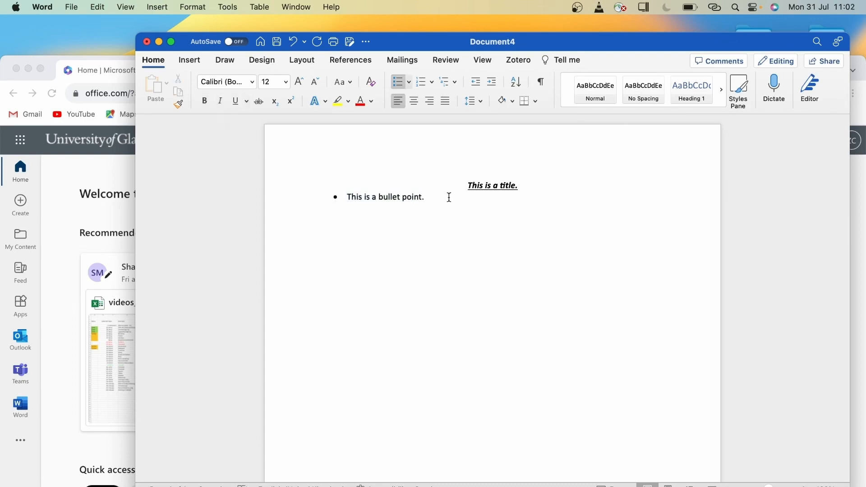
left_click(420, 85)
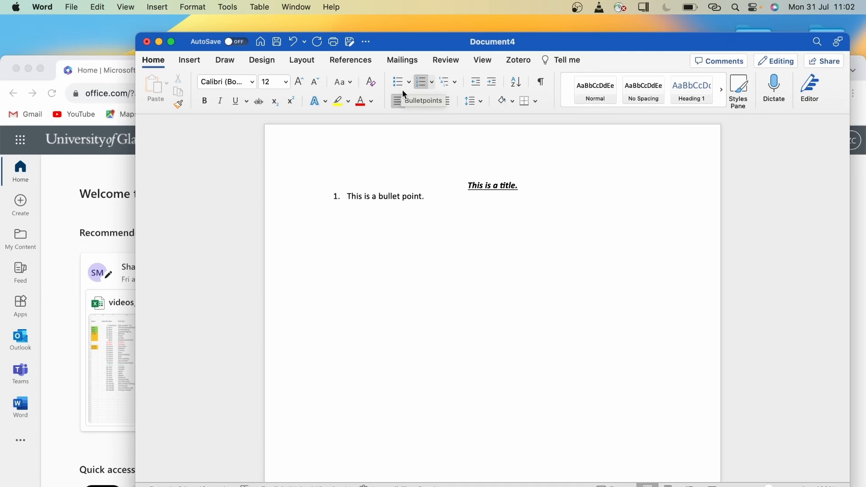
Insert a table with four columns and four rows below the numbered line.
left_click(191, 60)
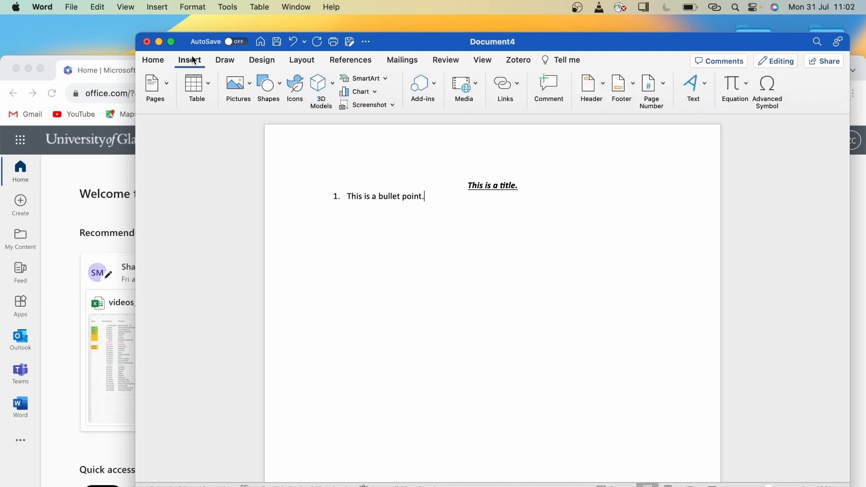
left_click(209, 84)
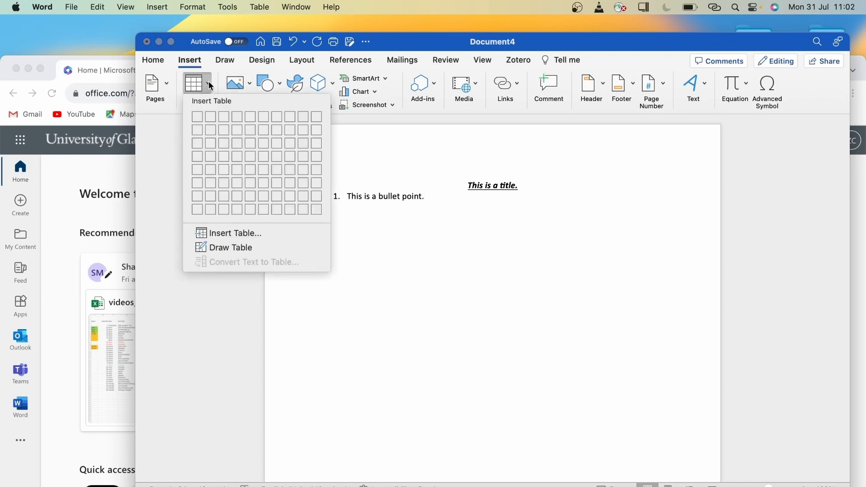
left_click(237, 155)
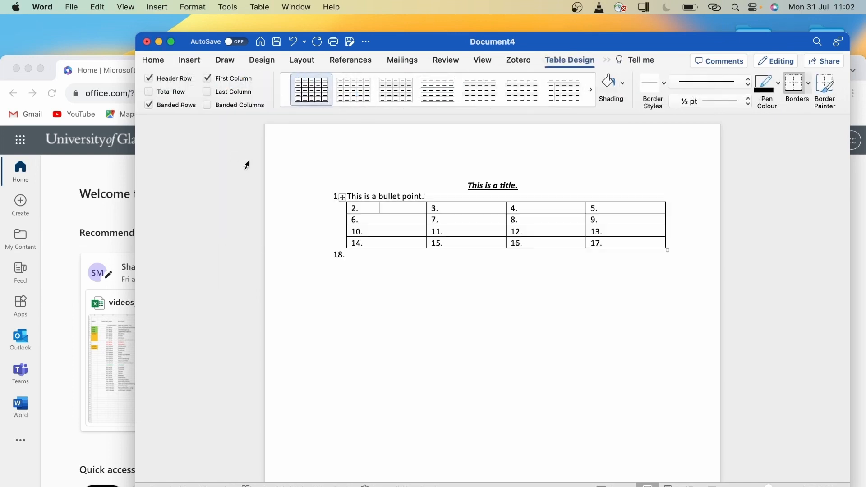
Undo the table insertion and insert a Blank (Three Columns) header.
key("super+z")
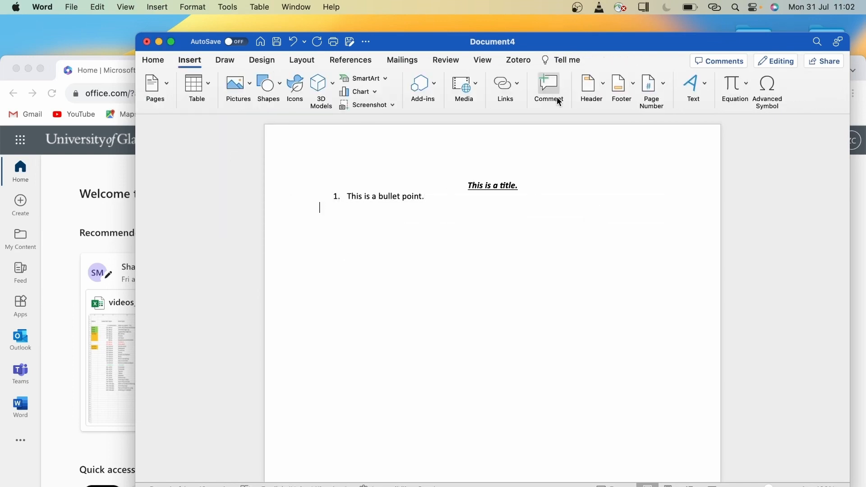
left_click(602, 90)
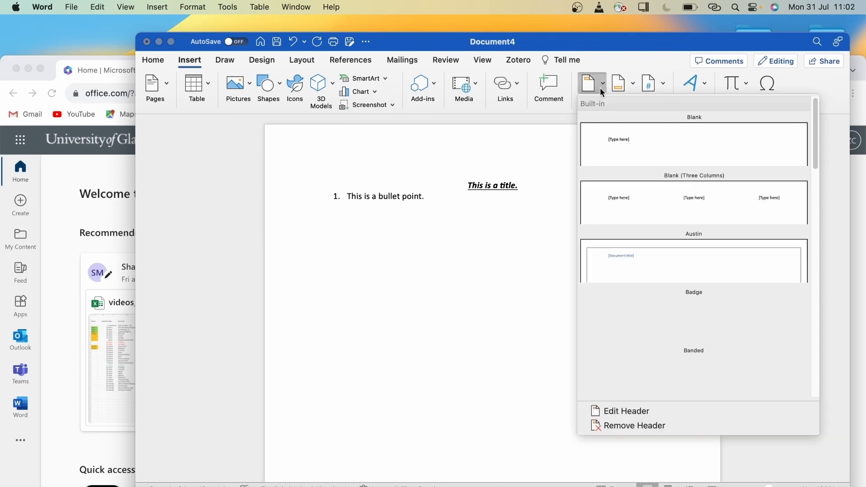
left_click(641, 200)
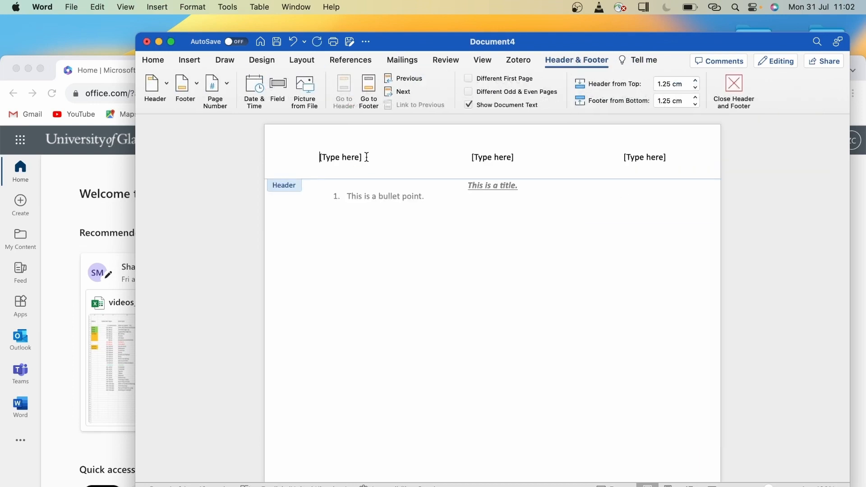
Enter the author's full name in the header's first placeholder and "Physics Lab Report" in the middle one, then leave header editing.
left_click_drag(367, 157, 294, 156)
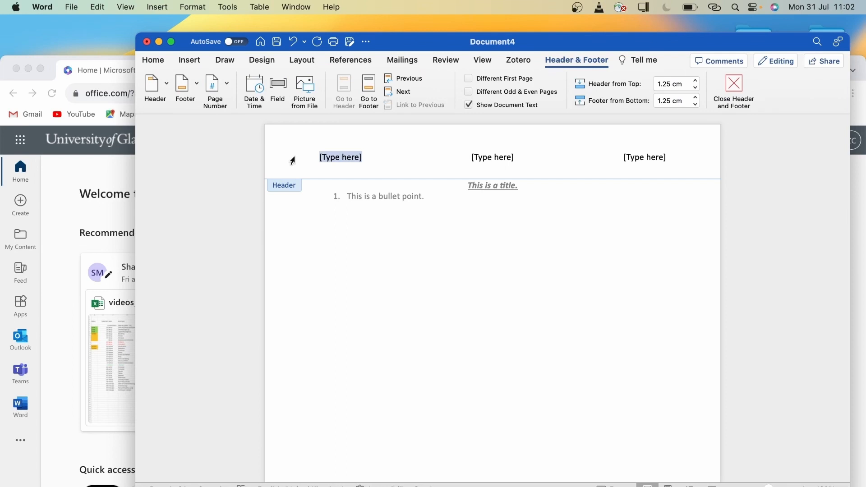
type("Zoe CH")
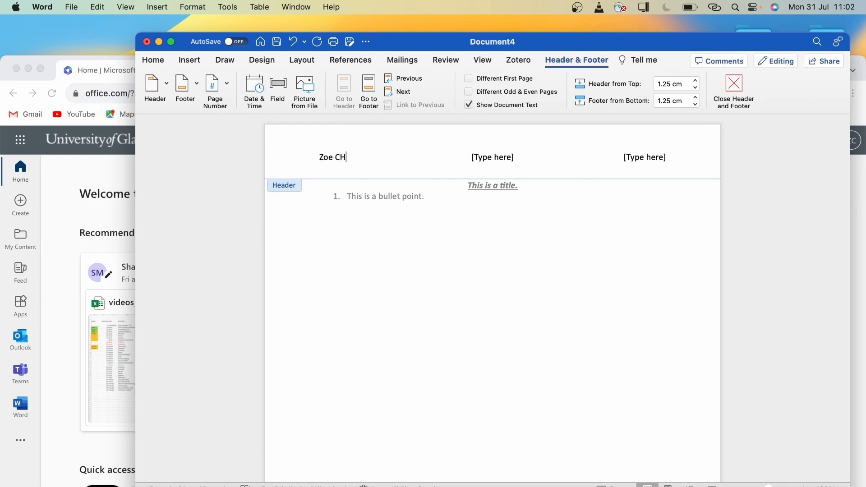
type("arters")
left_click(514, 154)
type("Physics L")
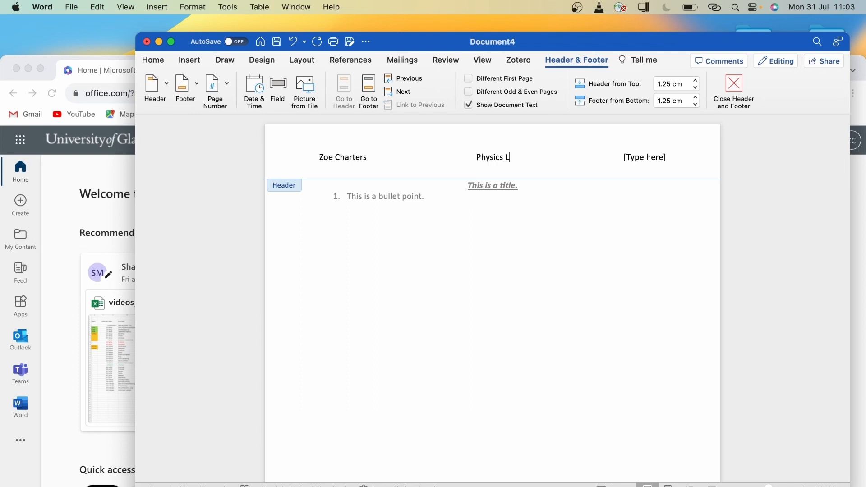
type("ab Report")
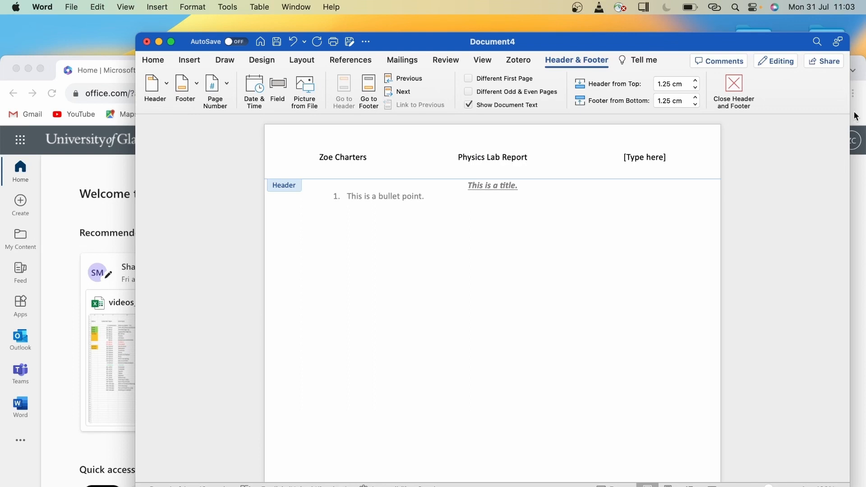
left_click(733, 87)
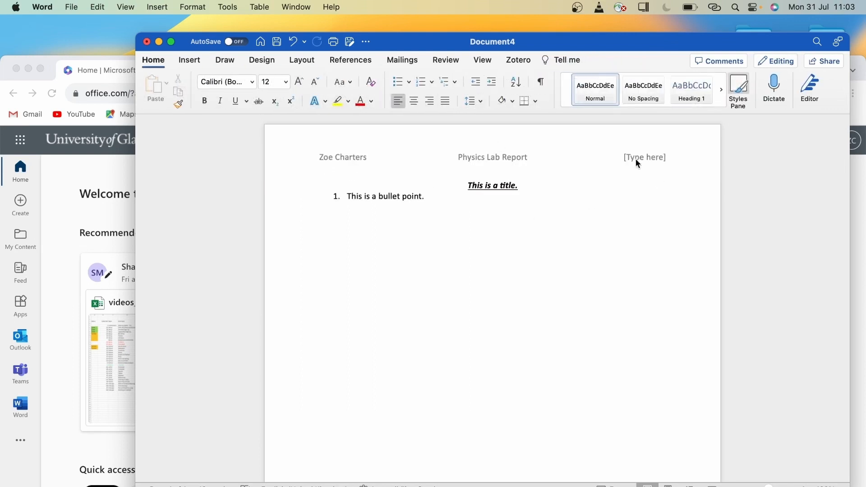
Insert a Blank footer reading "P1 Labs" followed by an empty line, and return to the document body.
left_click(198, 62)
left_click(626, 91)
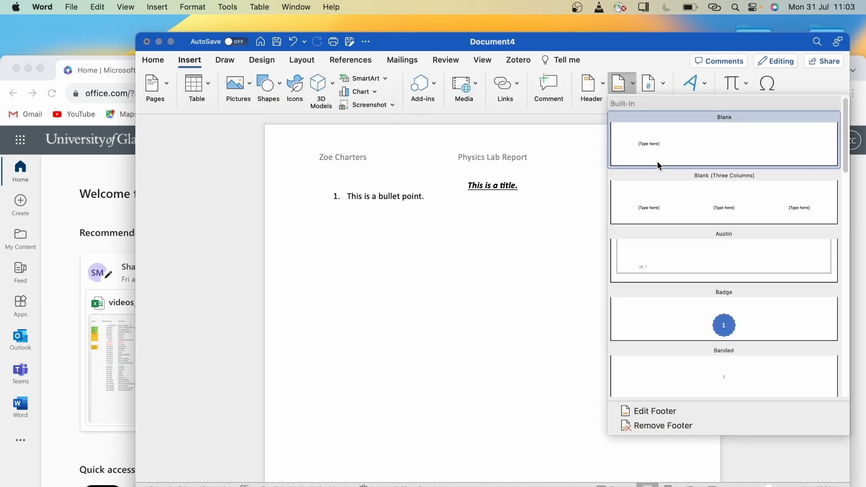
left_click(658, 165)
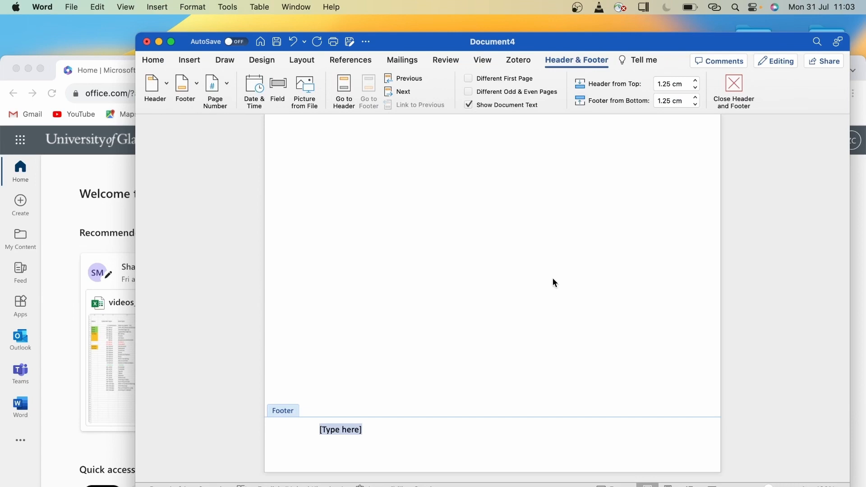
type("P1 L")
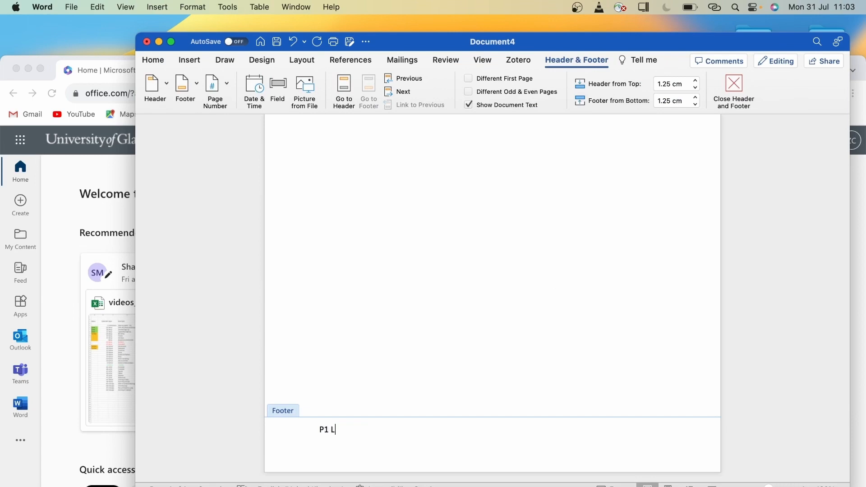
type("abs")
key("Return")
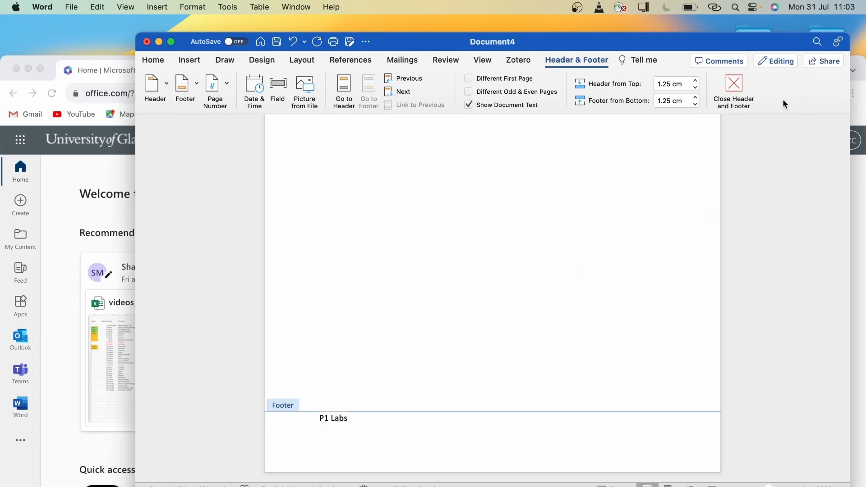
left_click(734, 88)
scroll(504, 244, "down", 5)
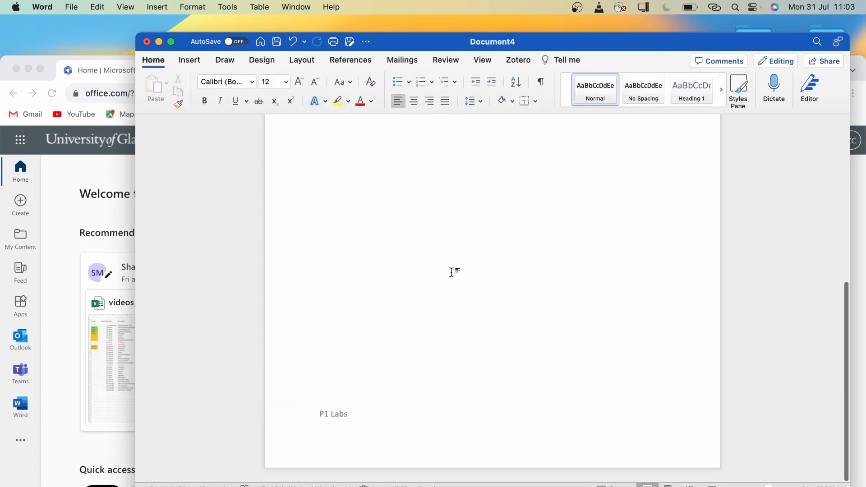
scroll(470, 269, "up", 5)
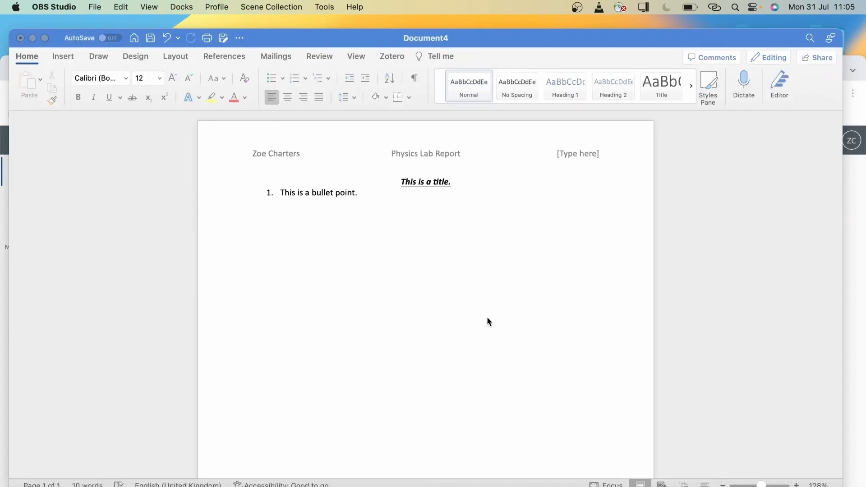
Add the line "This is a reference." below the numbered item and give it a footnote citing the two authors' surnames and 2022.
left_click(480, 310)
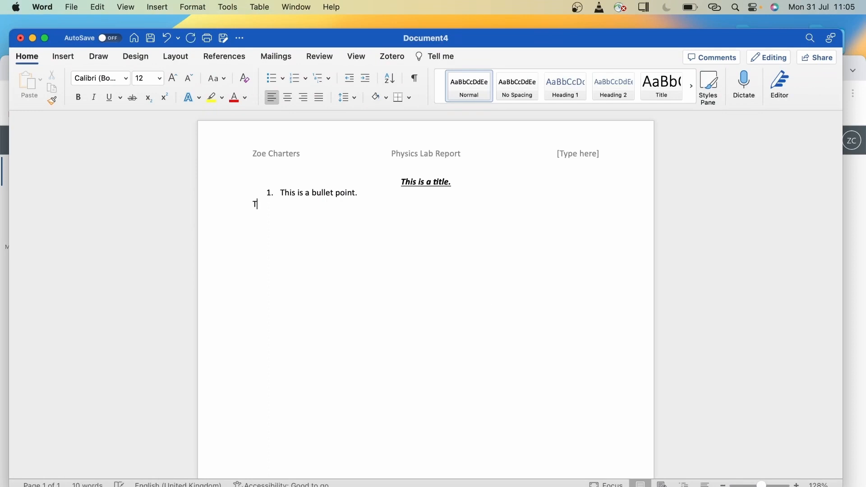
type("This is a reference.")
left_click(230, 60)
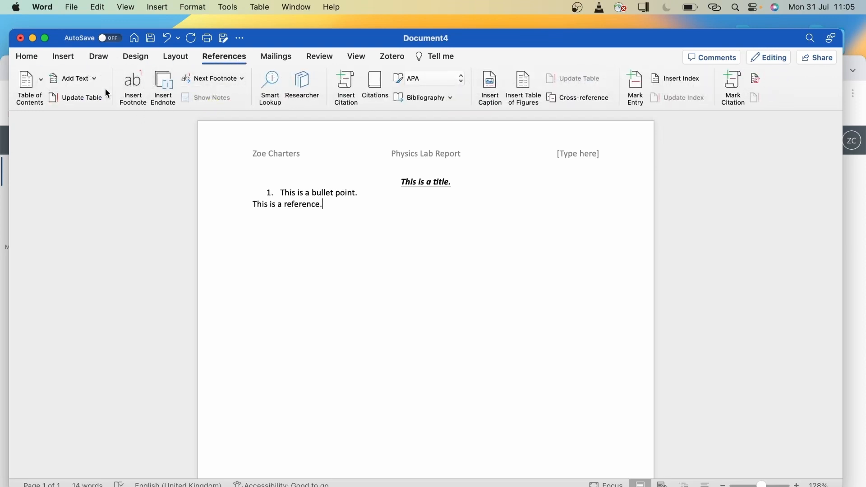
left_click(133, 85)
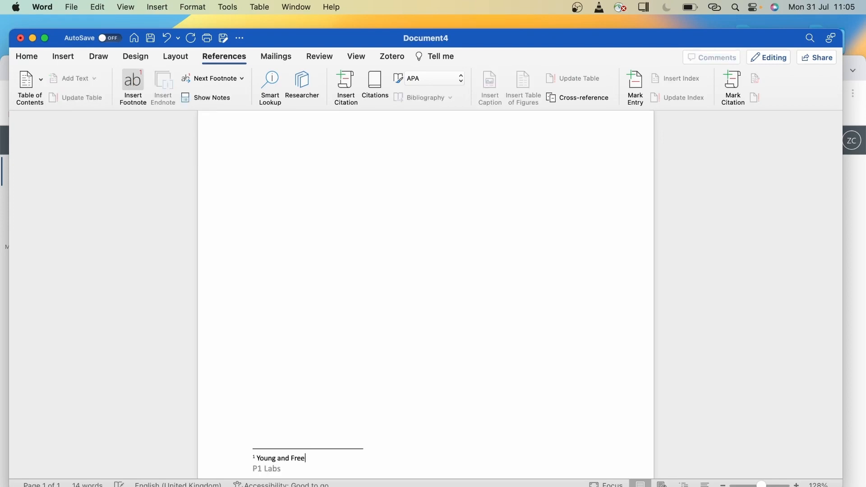
type("2022.")
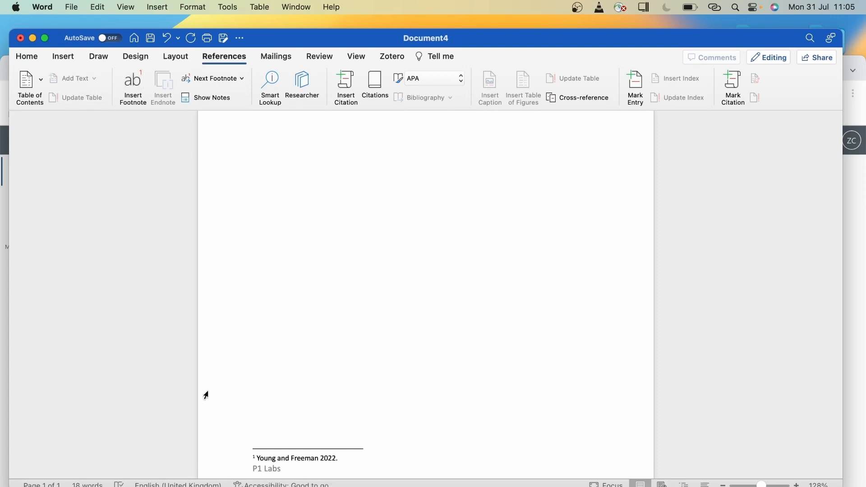
Insert the blueberries stock image on a new line below the reference sentence.
scroll(363, 305, "up", 10)
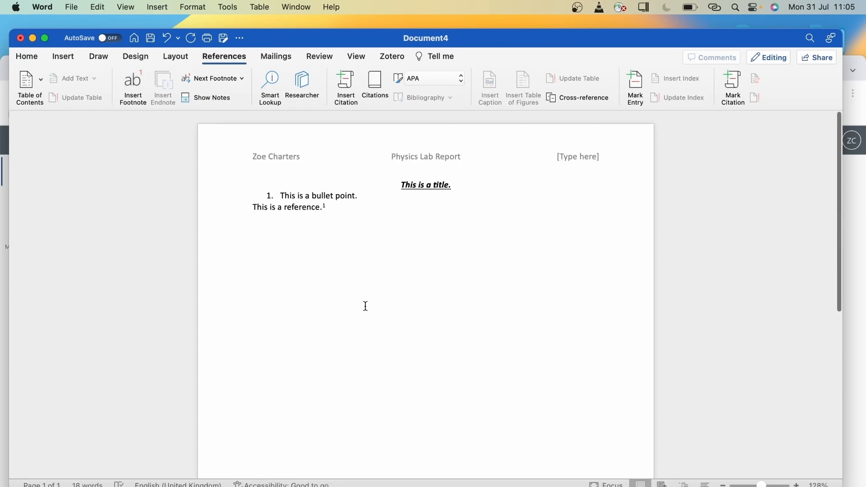
left_click(350, 204)
key("Return")
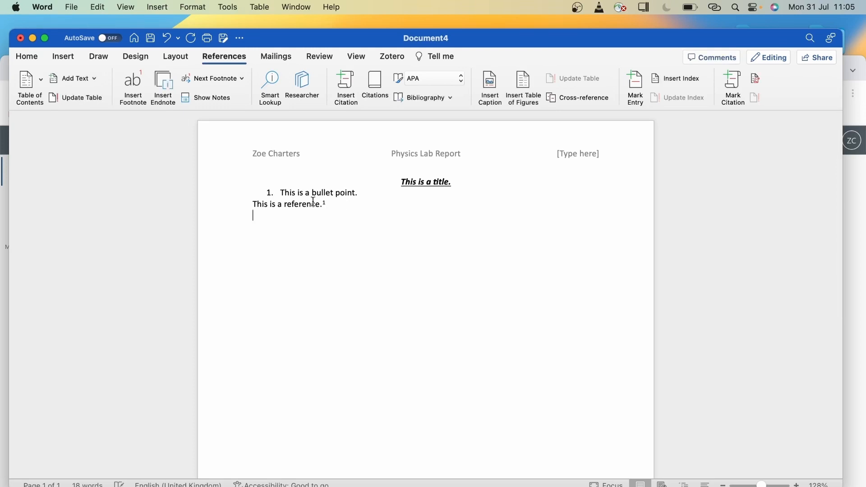
left_click(63, 56)
left_click(151, 85)
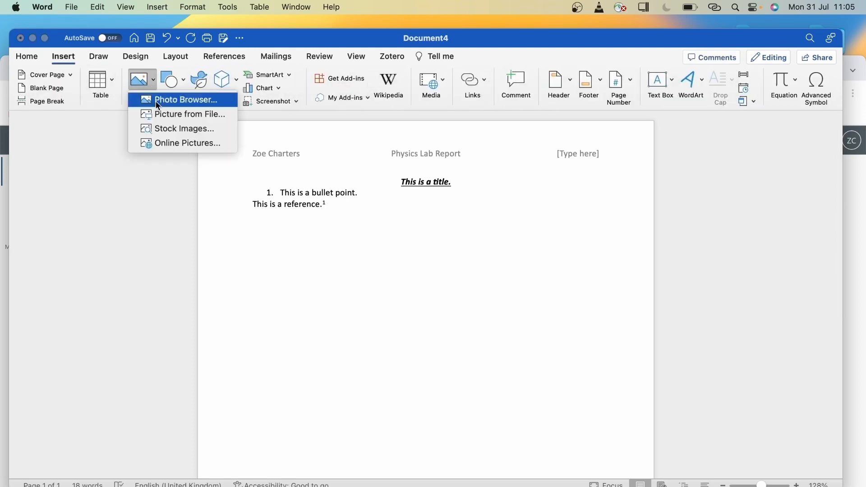
left_click(169, 130)
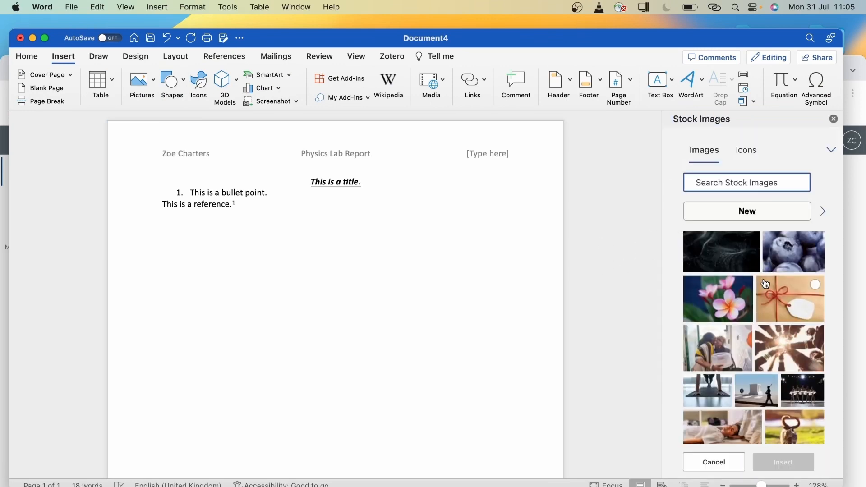
left_click(788, 257)
left_click(772, 466)
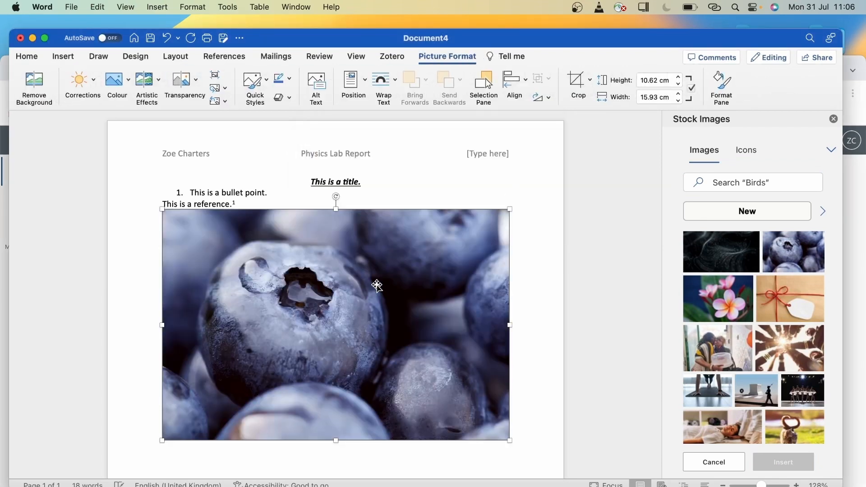
Set the blueberry picture's text wrapping to Tight and move it slightly towards the page's left margin.
mouse_move(336, 298)
left_mouse_down()
mouse_move(242, 291)
mouse_move(381, 292)
mouse_move(340, 294)
left_mouse_up()
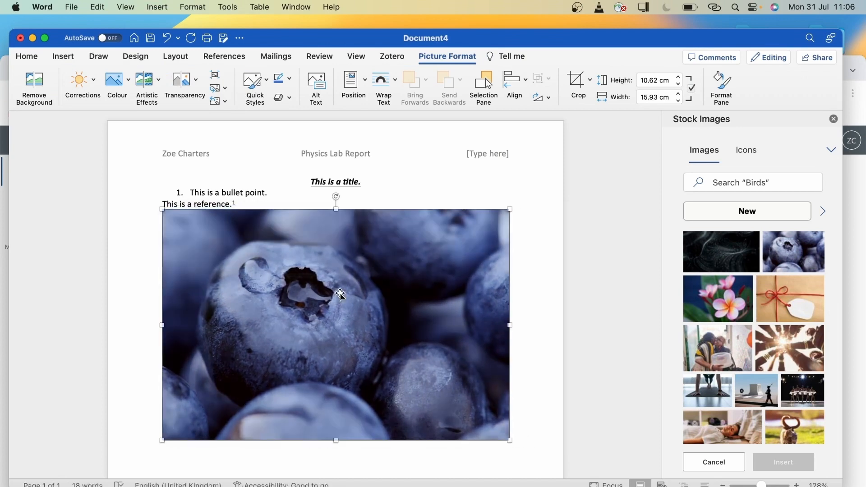
right_click(341, 294)
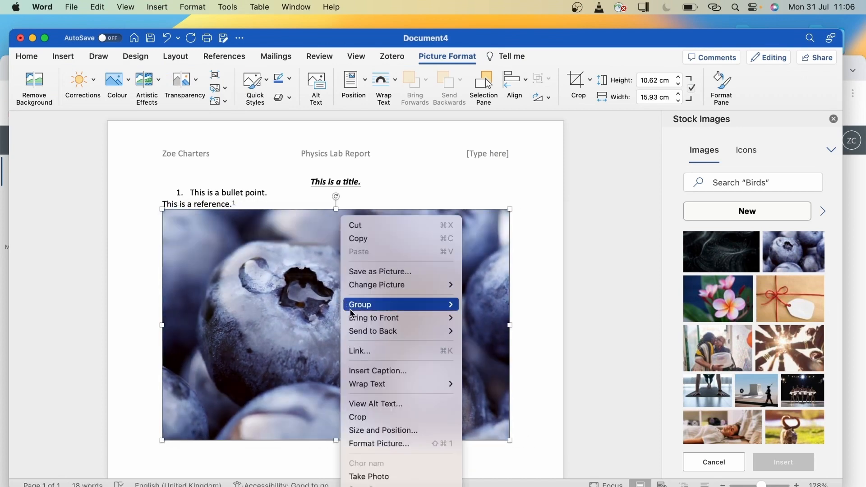
mouse_move(388, 386)
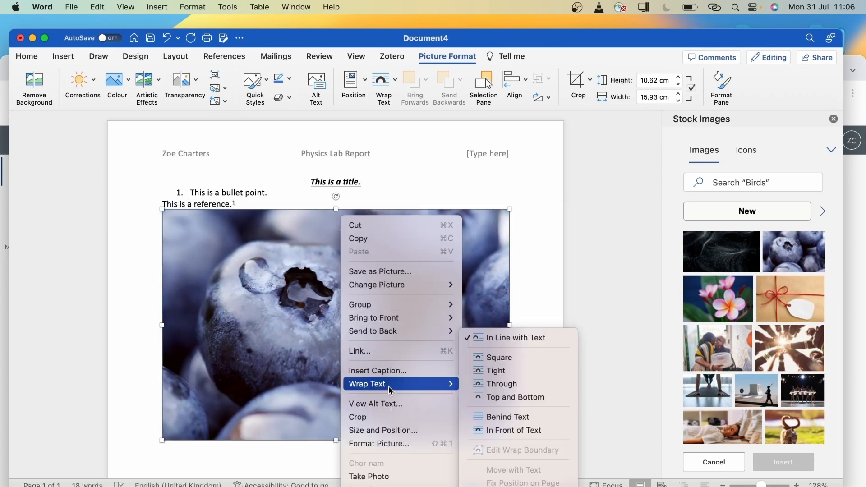
left_click(496, 370)
left_click_drag(376, 310, 342, 304)
left_click(505, 340)
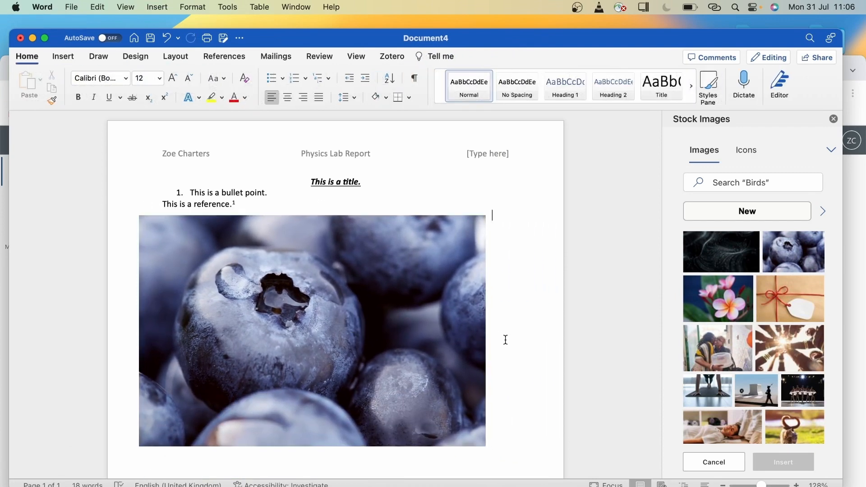
Close the Stock Images pane and add several blank lines between the reference sentence and the blueberry picture.
scroll(505, 340, "down", 5)
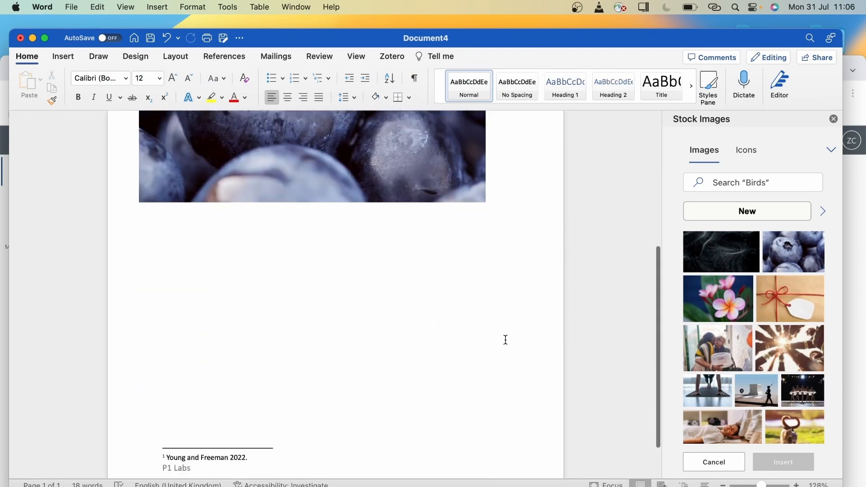
scroll(522, 188, "up", 3)
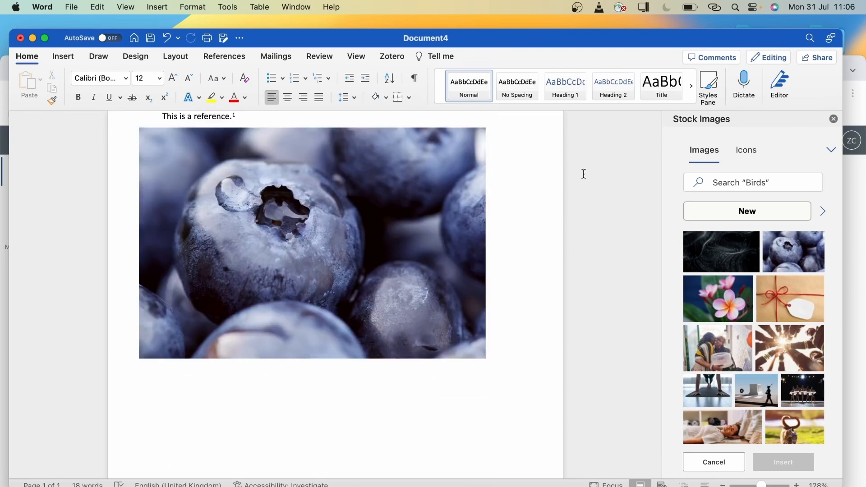
left_click(833, 119)
left_click(548, 405)
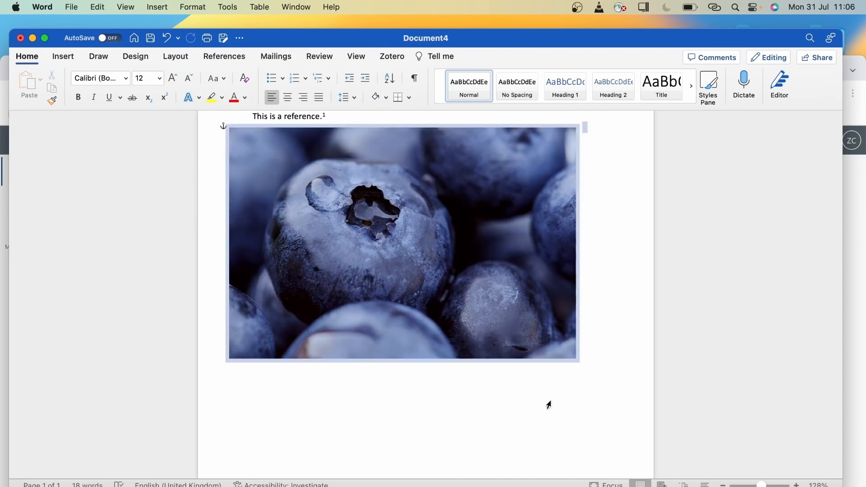
left_click(583, 365)
key("Return")
scroll(595, 359, "up", 3)
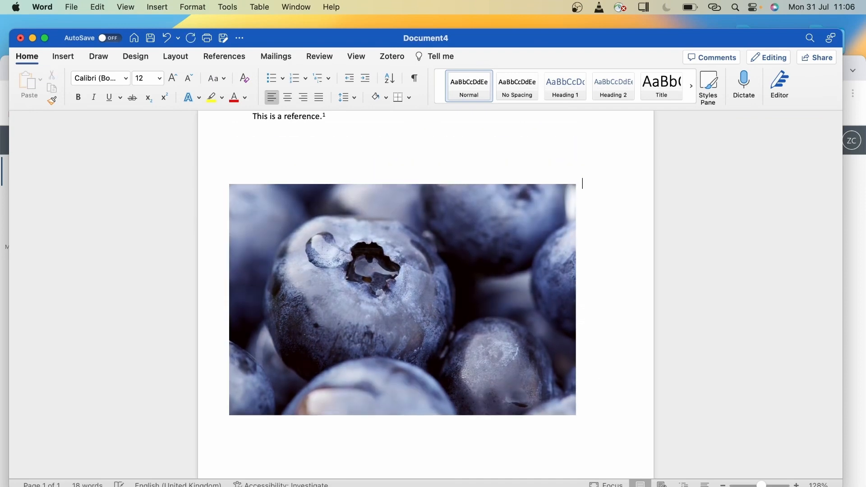
Insert a new equation on a blank line above the blueberry picture and enter "Vout = Vin" in it.
left_click(356, 247)
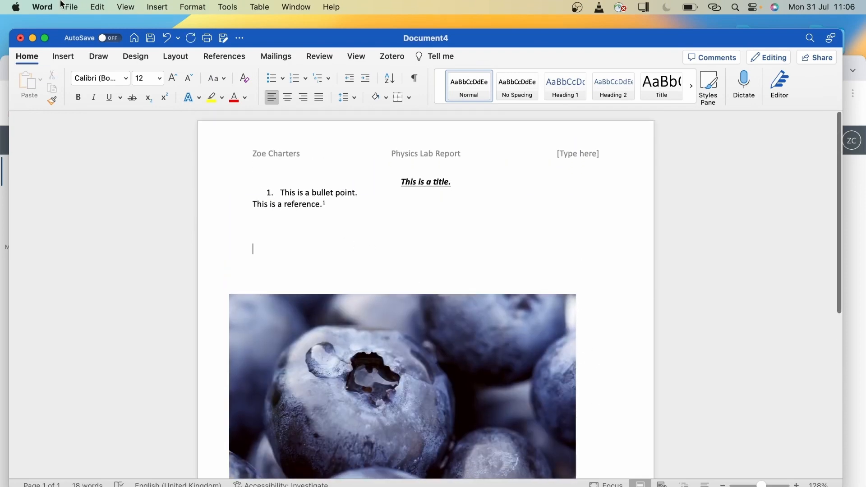
left_click(63, 56)
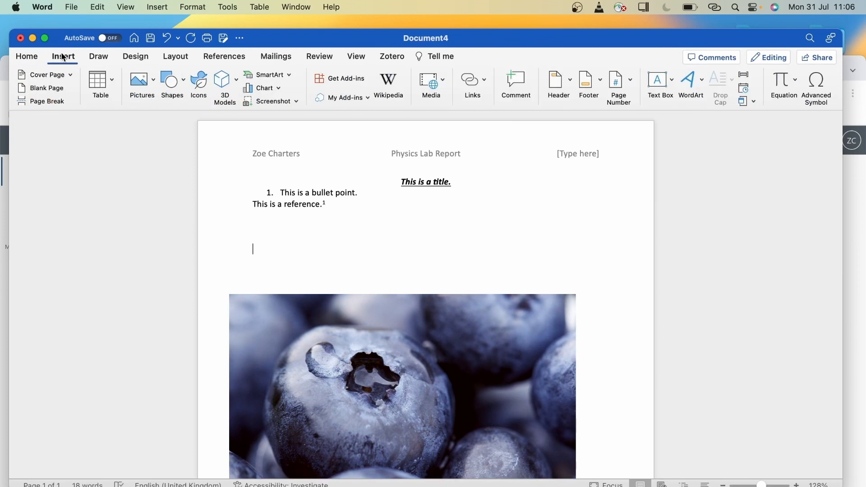
left_click(794, 80)
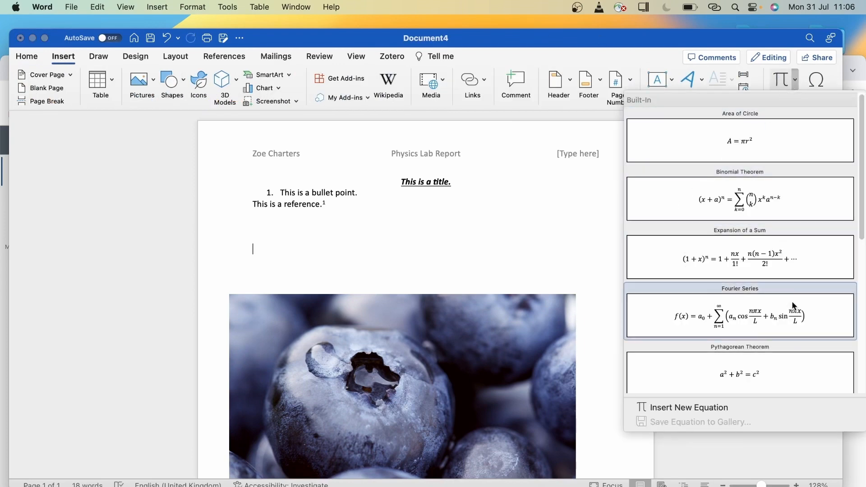
scroll(718, 377, "down", 2)
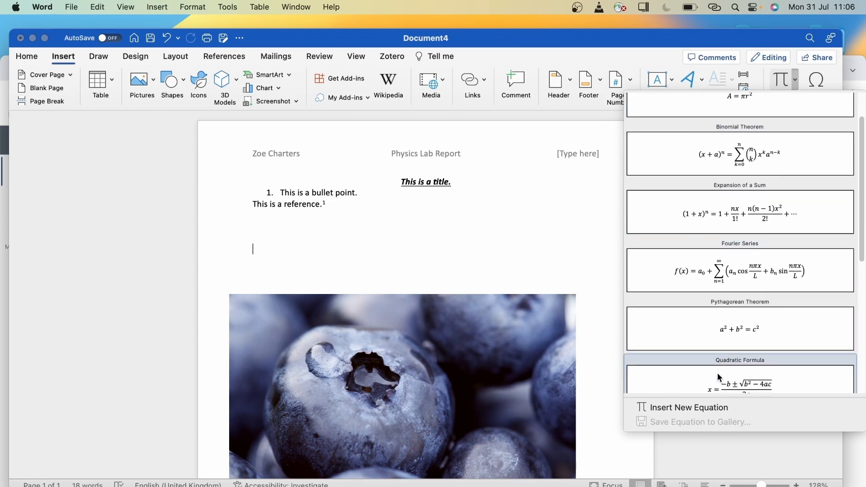
left_click(702, 408)
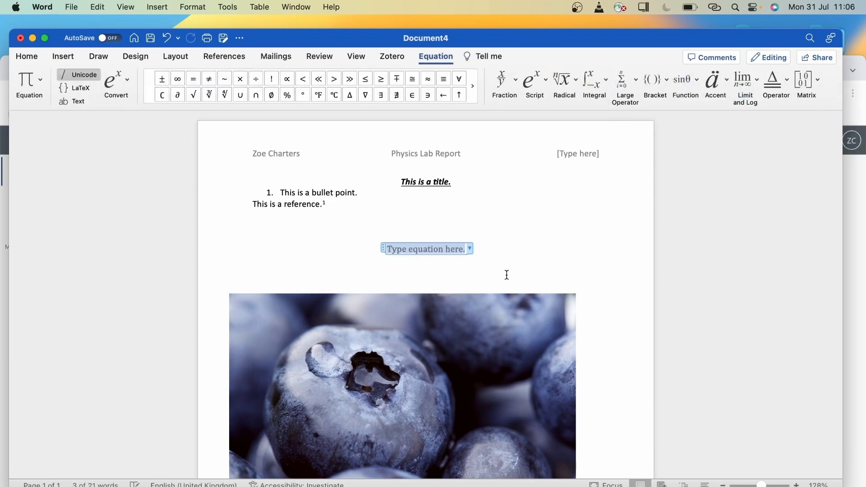
type("Vou")
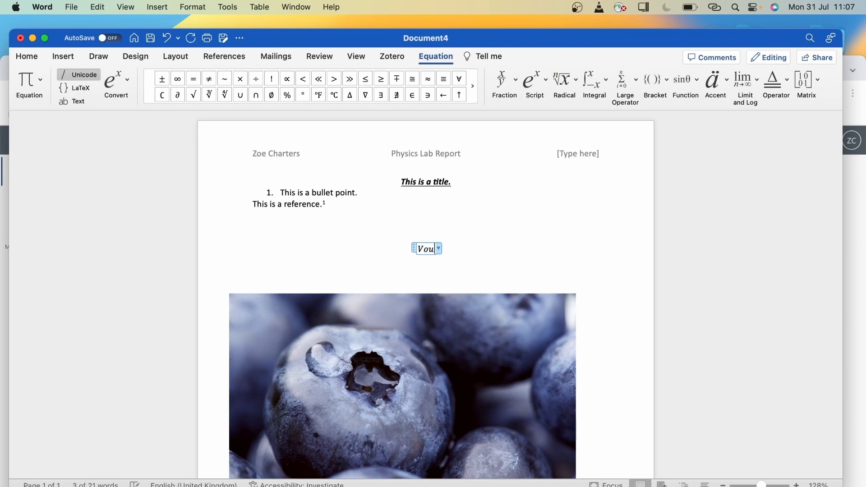
type("t = Vin")
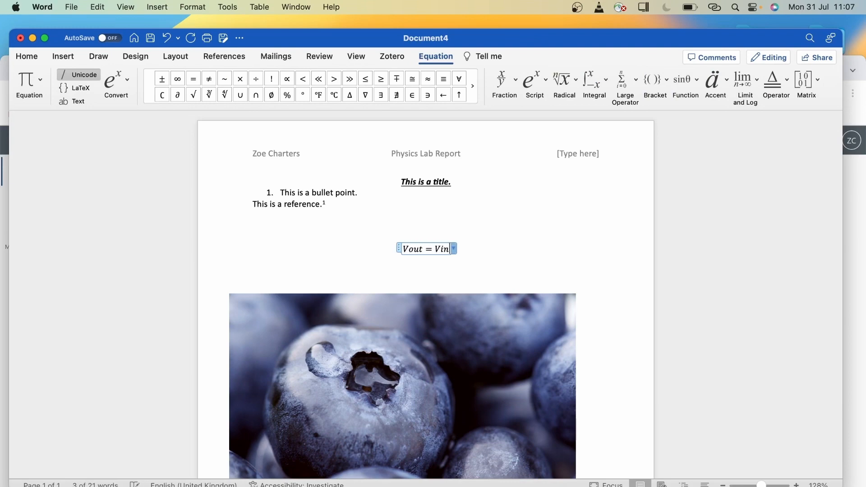
Add a stacked fraction after Vin in the equation, with R2 as numerator and R1 + R2 as denominator.
left_click(517, 81)
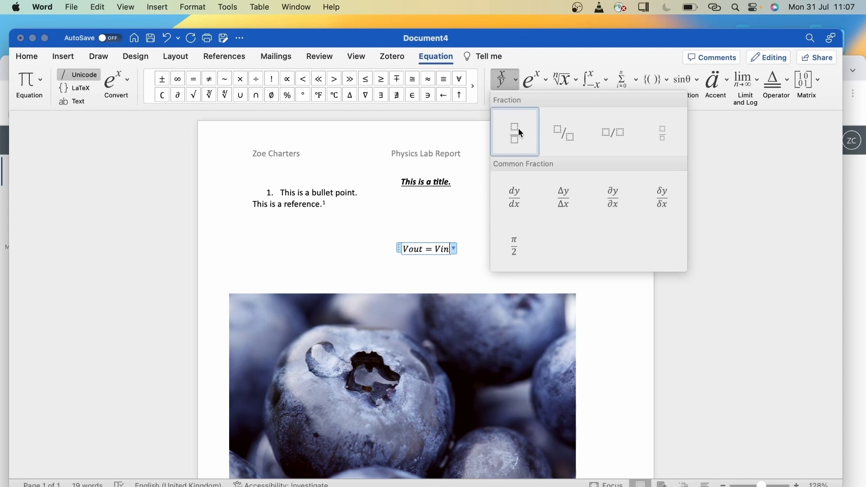
left_click(518, 128)
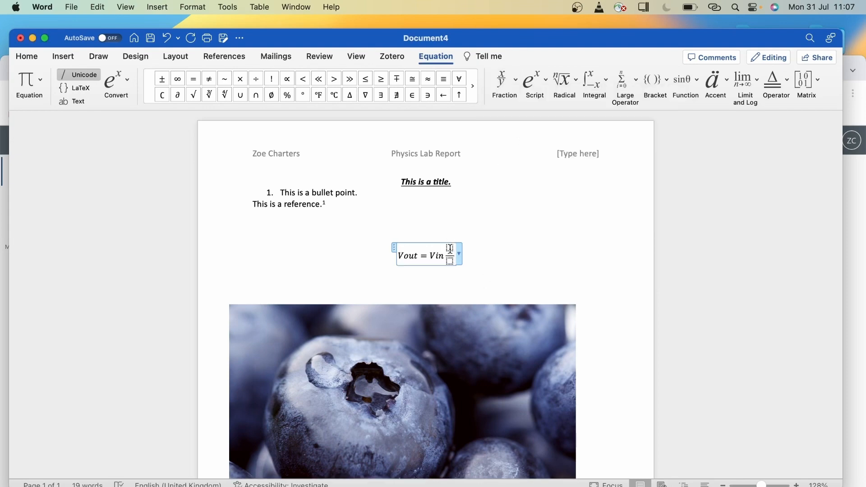
type("R2")
key("Down")
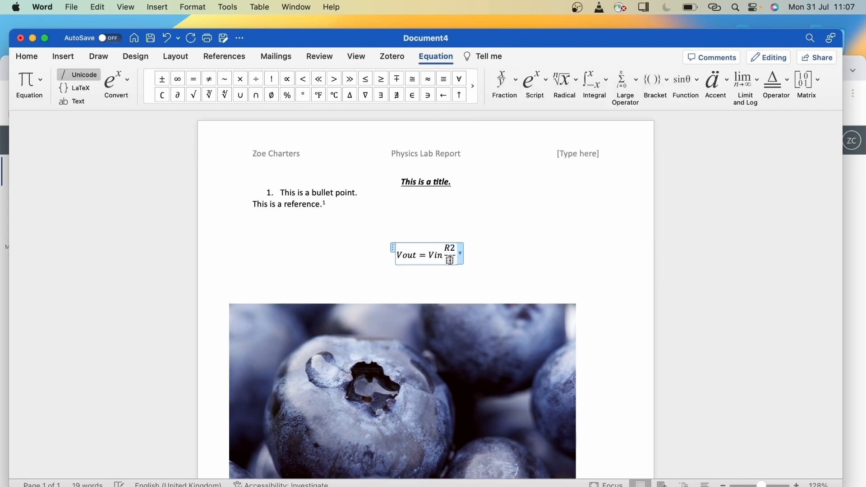
type("R1 + R2")
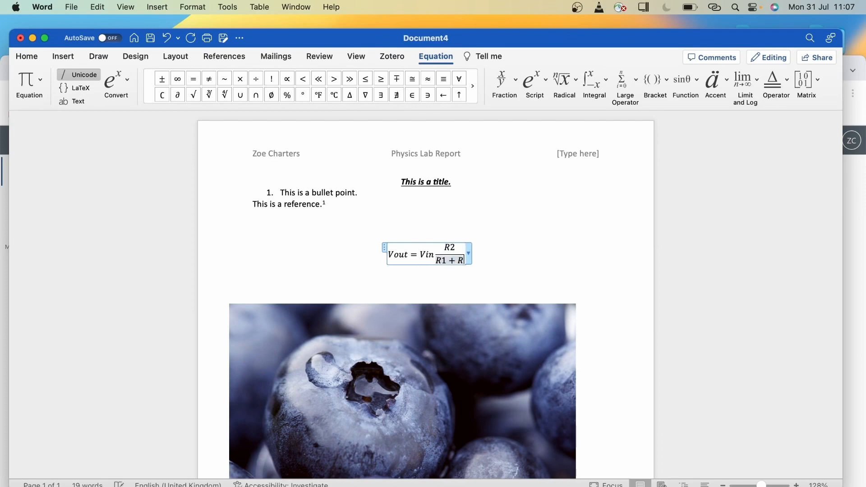
left_click(491, 258)
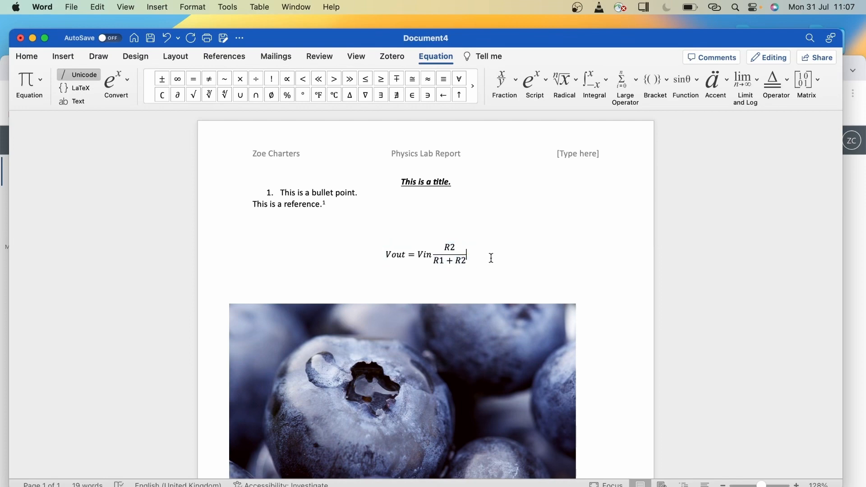
Save the equation as a new gallery equation named "Voltage Divider Equation" in the General category.
left_click(438, 250)
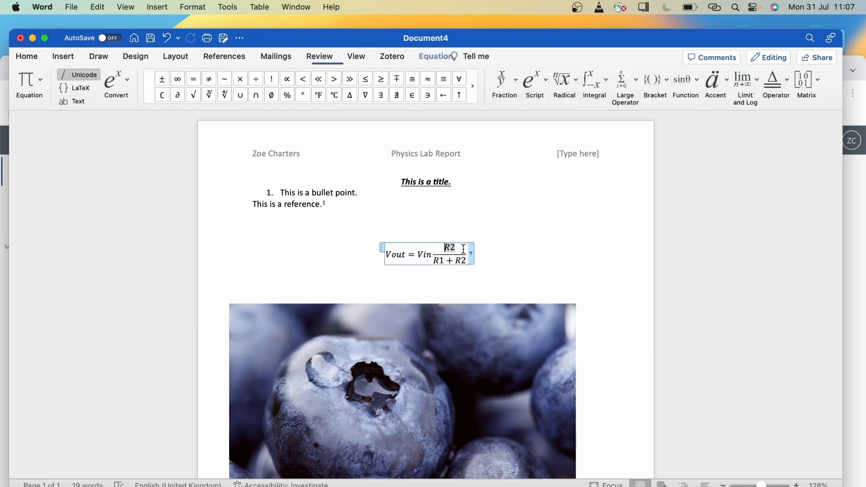
right_click(473, 252)
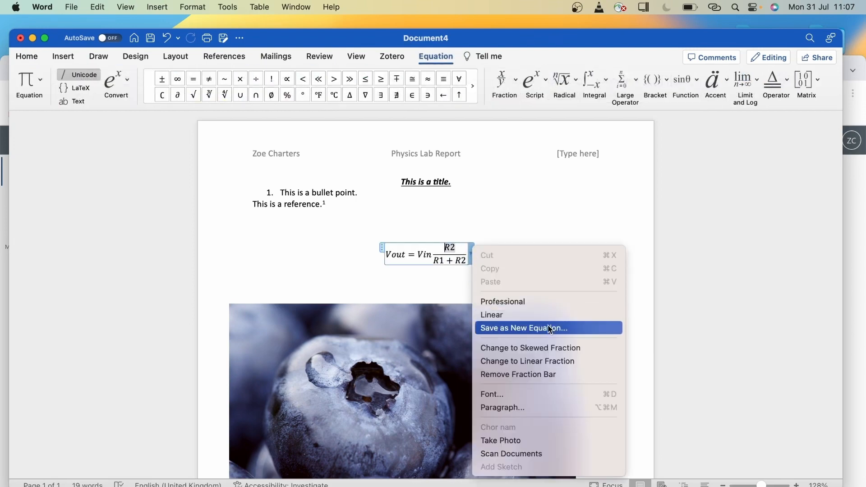
left_click(521, 331)
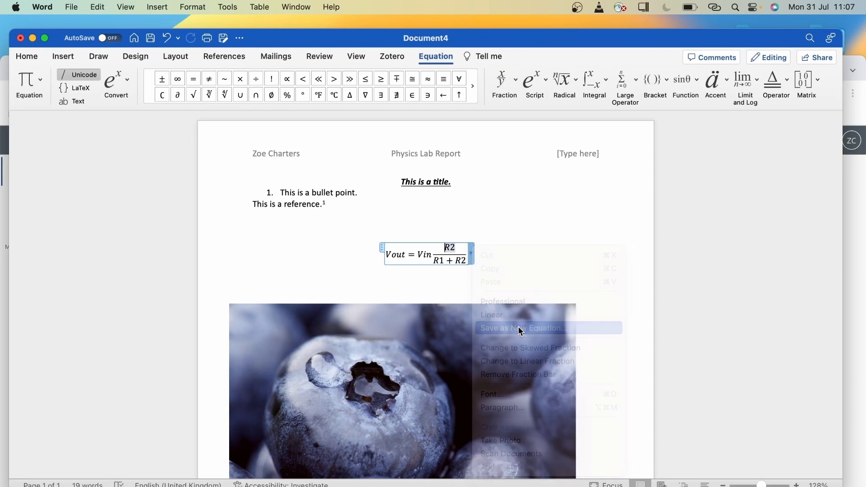
type("Voltag")
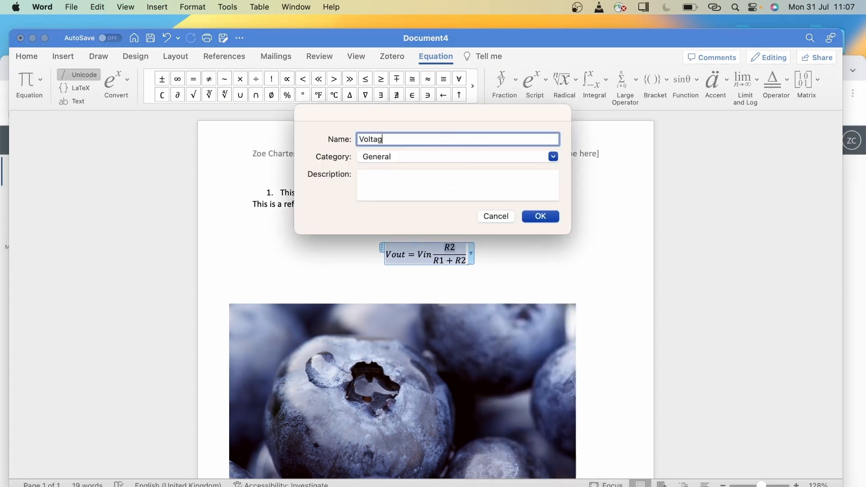
type("e Divider Equation")
left_click(542, 217)
left_click(512, 255)
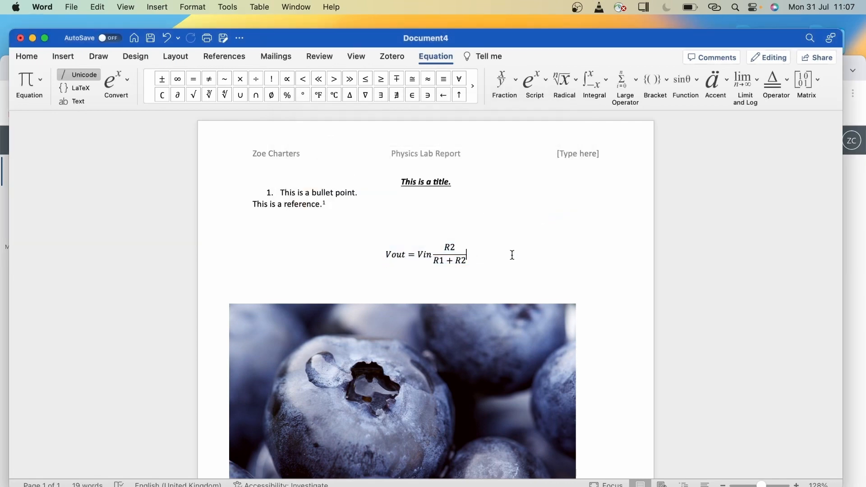
Insert the saved voltage divider equation from the equation gallery on a new line below the first equation.
key("Return")
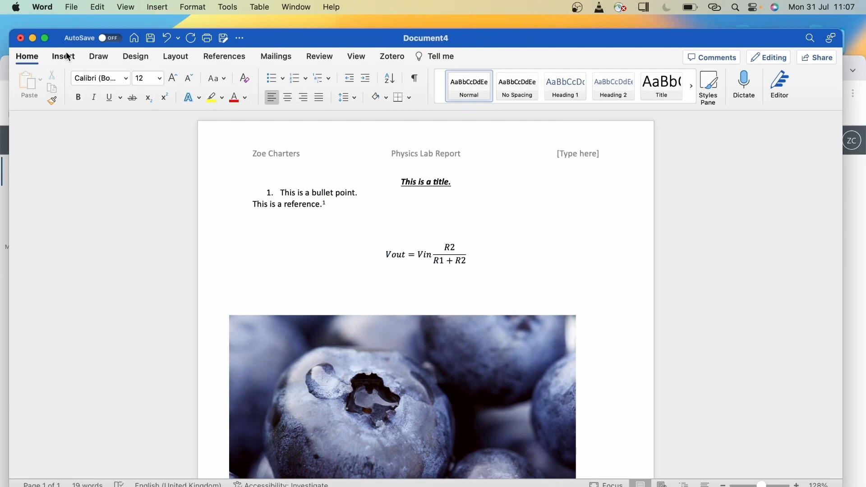
left_click(68, 57)
left_click(795, 80)
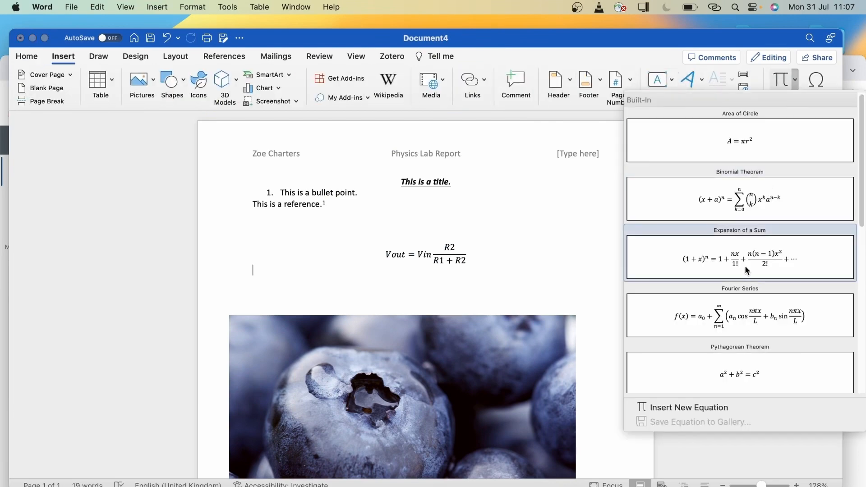
scroll(745, 265, "down", 10)
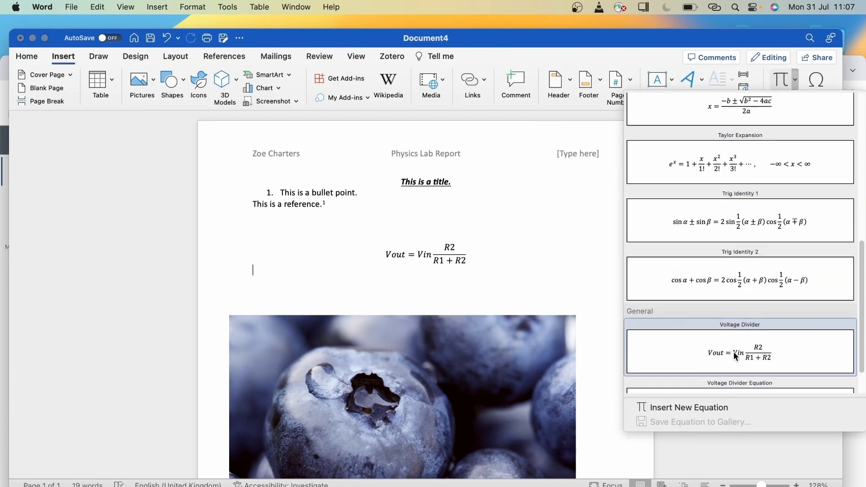
scroll(733, 351, "down", 2)
left_click(752, 361)
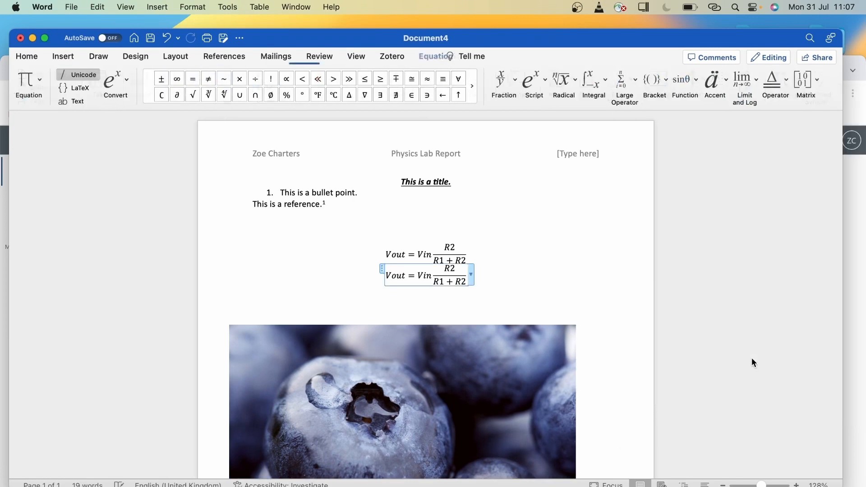
left_click(486, 280)
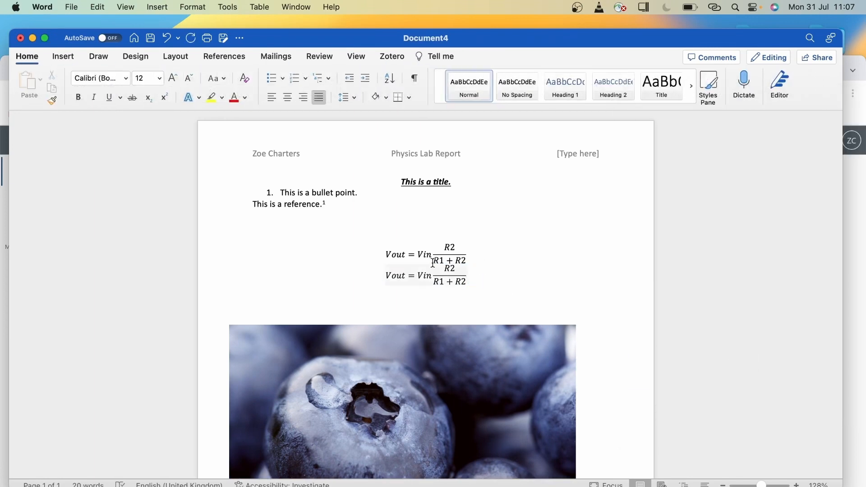
Delete the fraction from the second equation and place the cursor on the line below it.
left_click(491, 278)
key("BackSpace")
key("BackSpace")
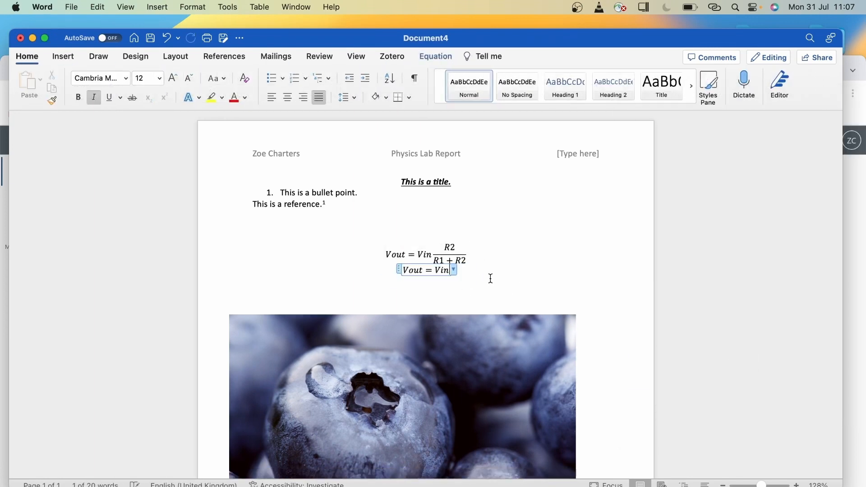
key("Down")
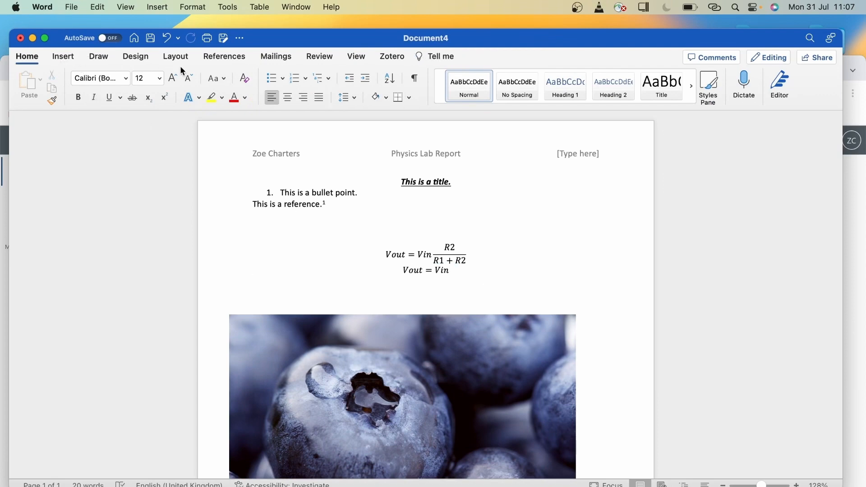
Examine the file formats offered for saving a copy of the document, such as PDF, and leave without saving.
left_click(223, 38)
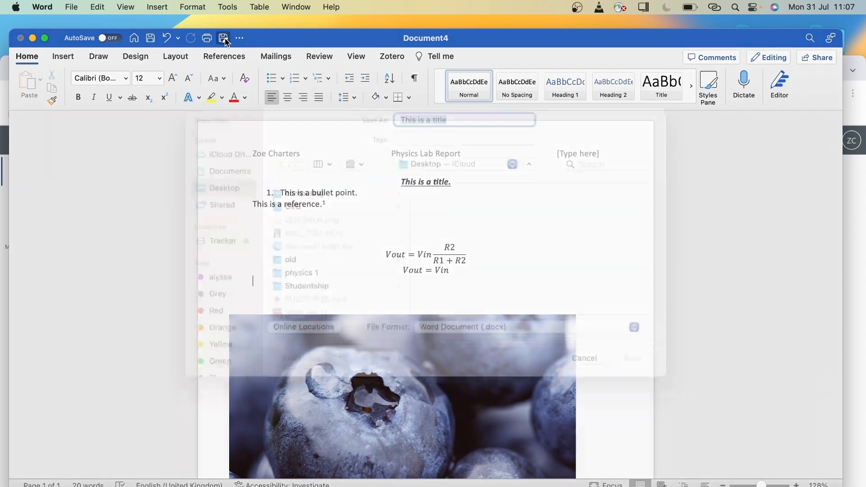
left_click(472, 346)
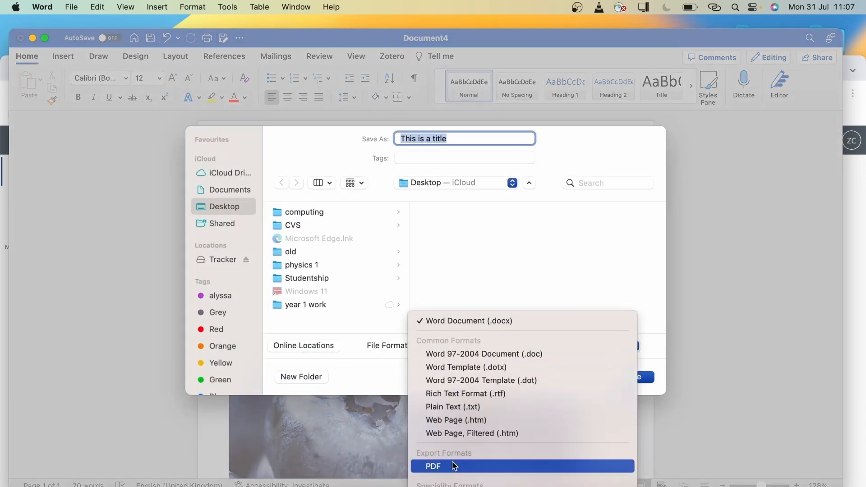
left_click(559, 264)
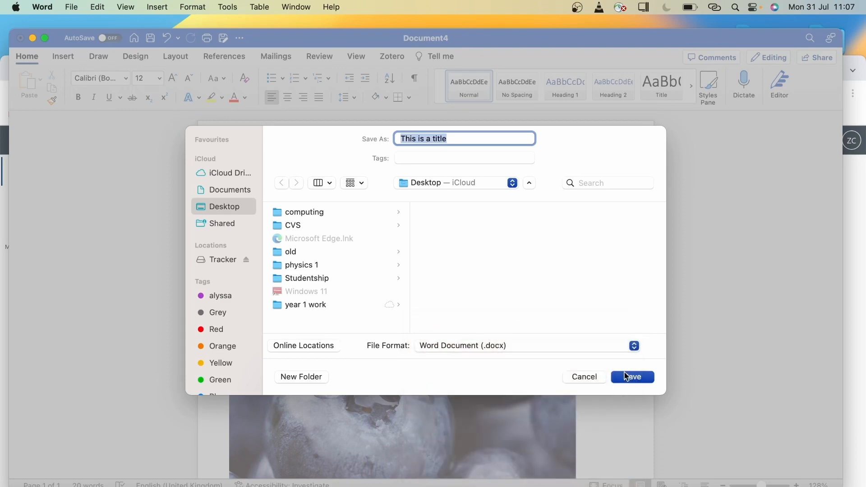
left_click(585, 377)
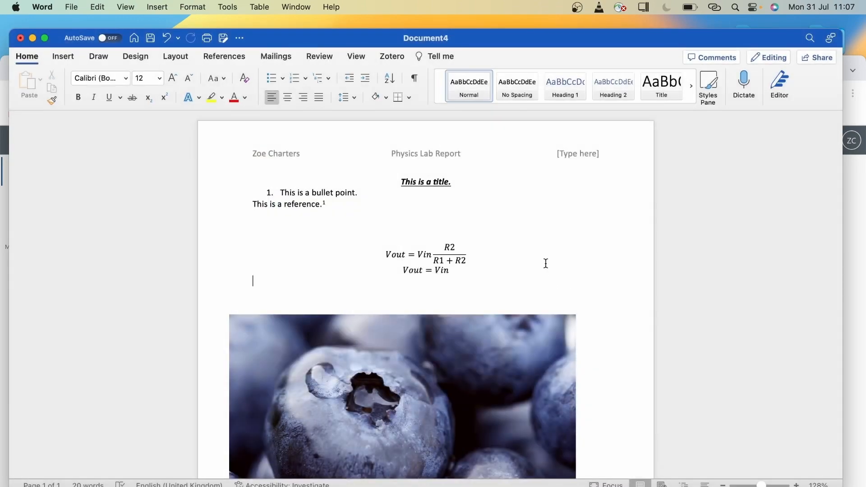